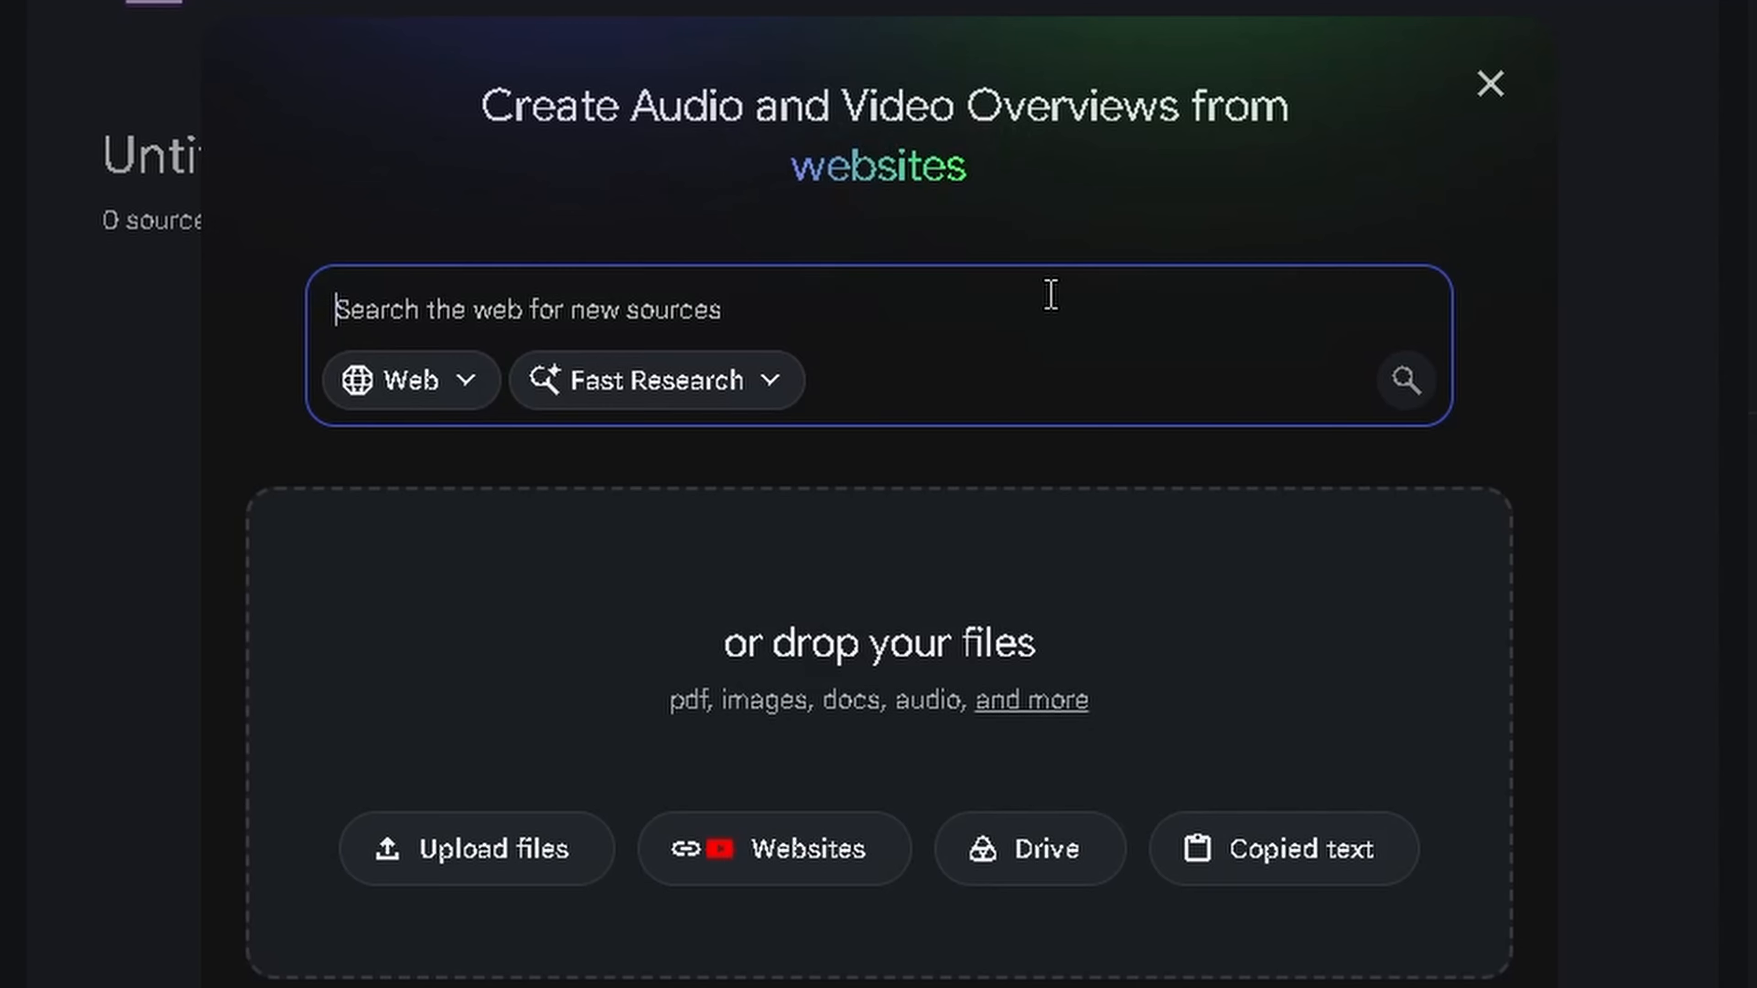
# Search the web for new sources with Fast Research using the query "Explain the offside rule to me in soccer".
pyautogui.write('Explain the offside rule to me in soccer')
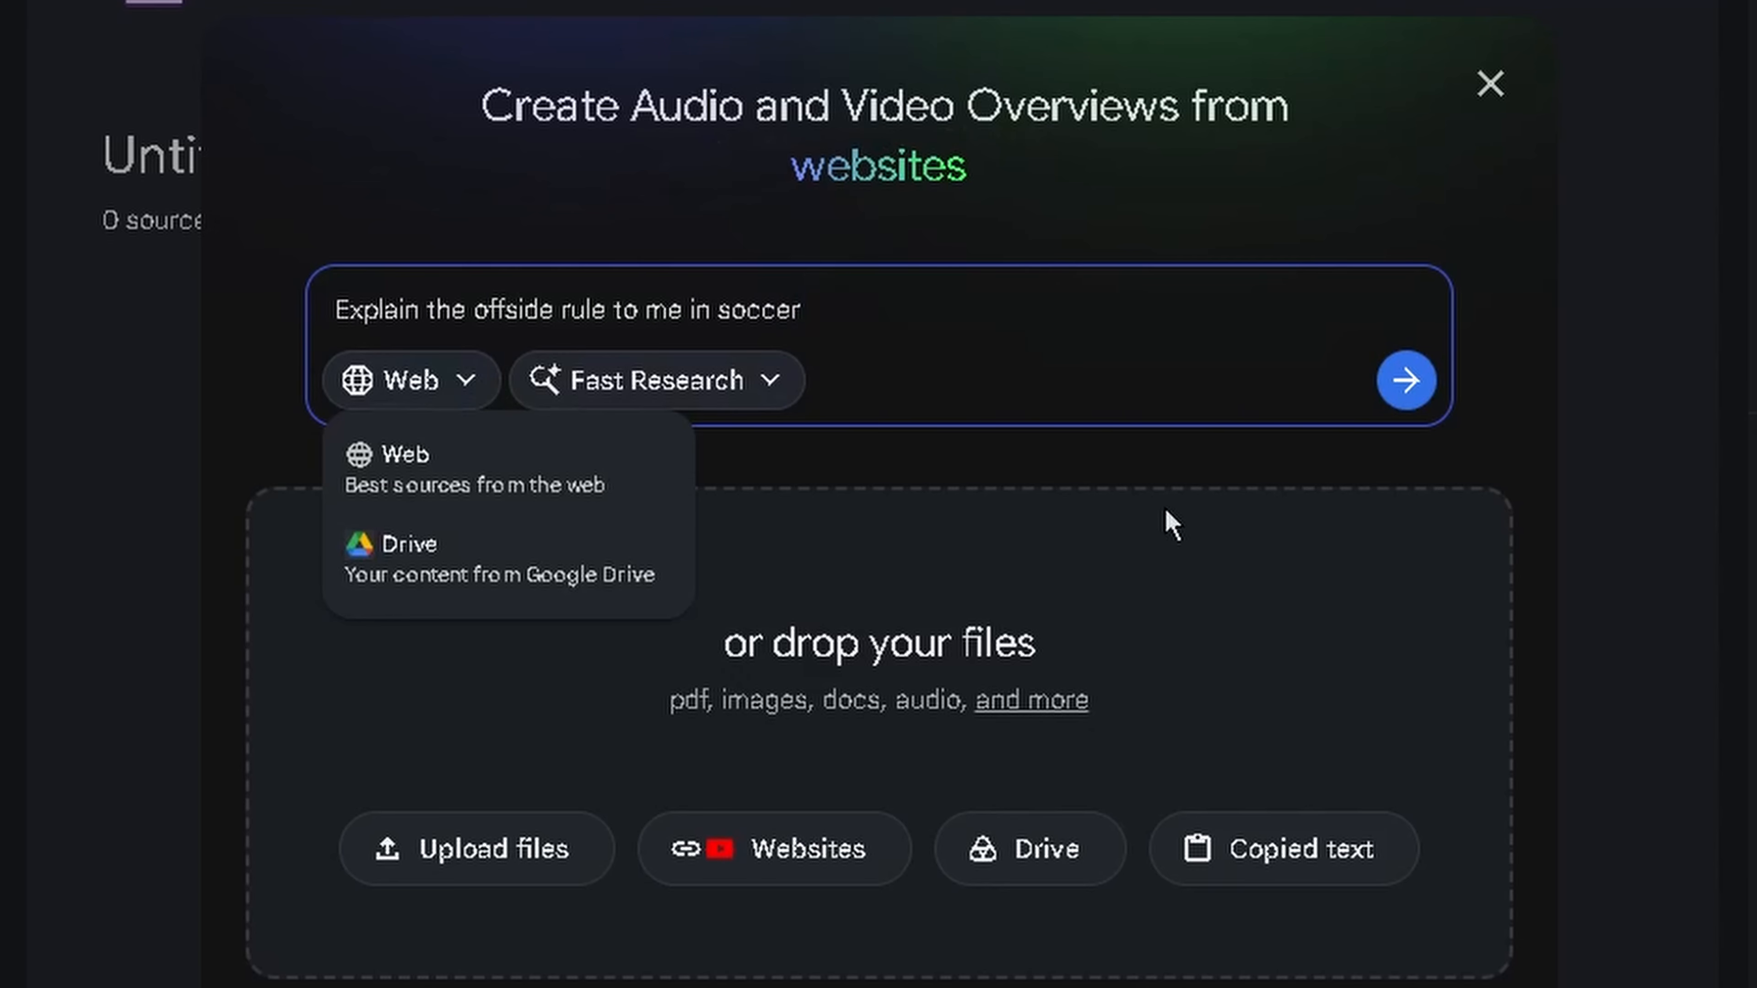
pyautogui.click(1162, 509)
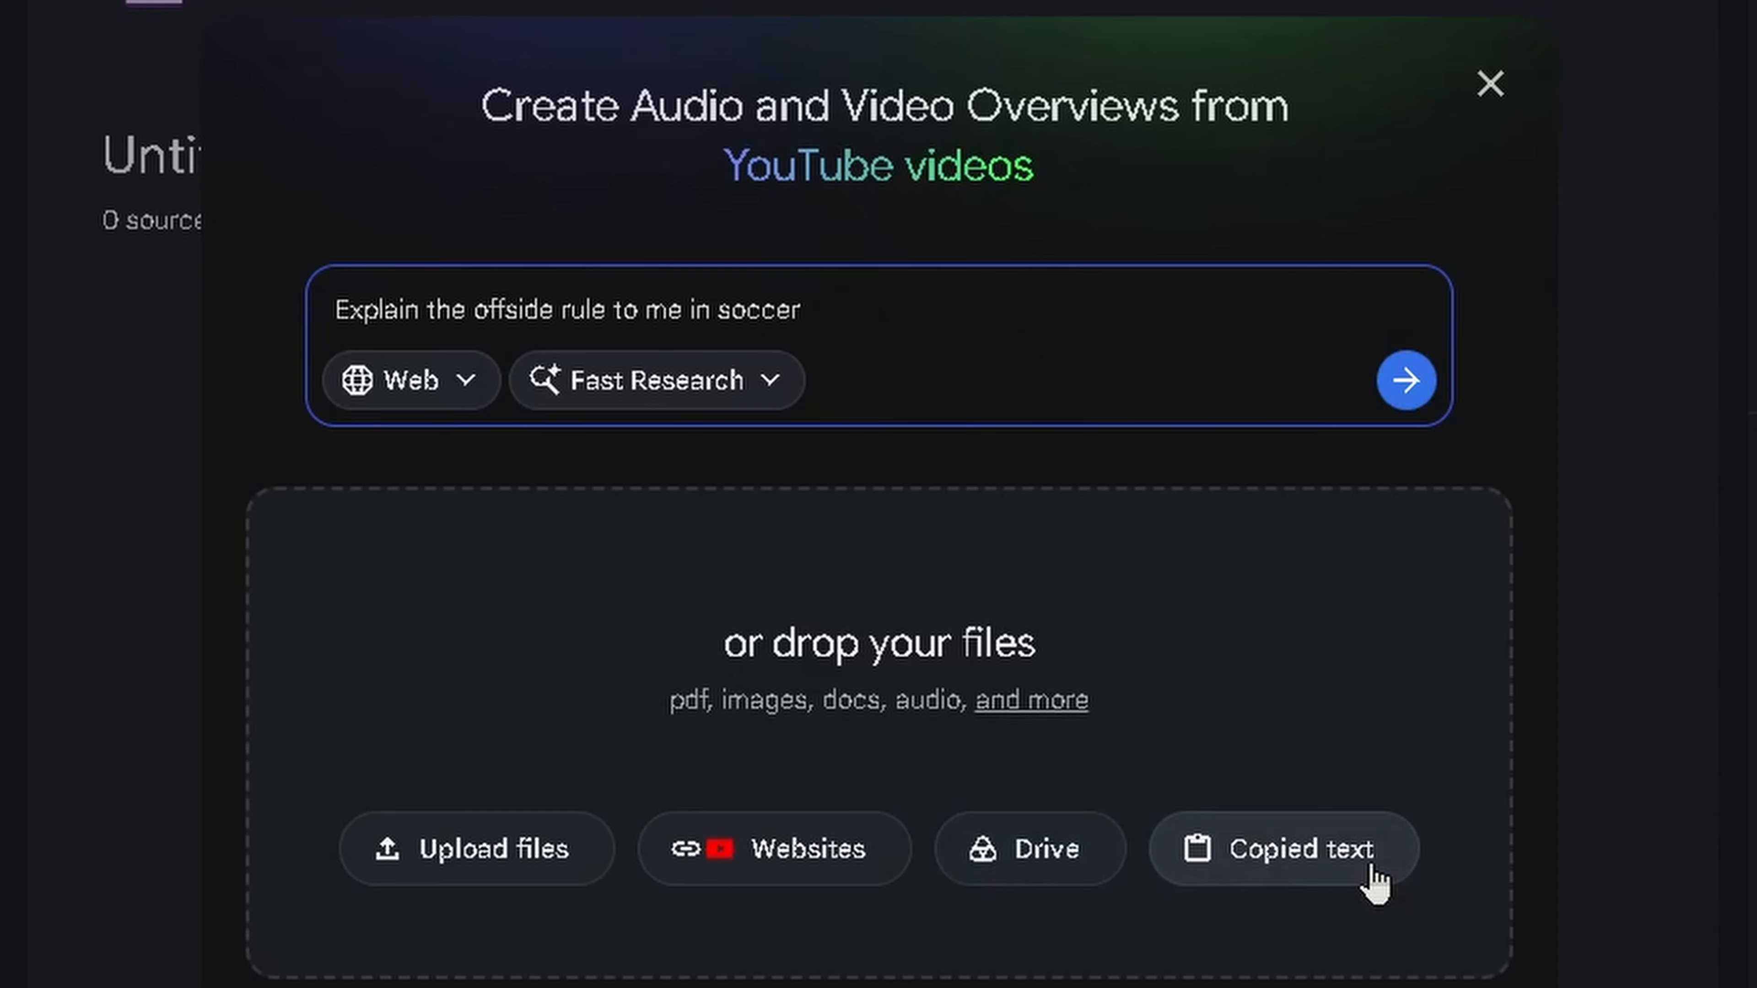
pyautogui.click(412, 380)
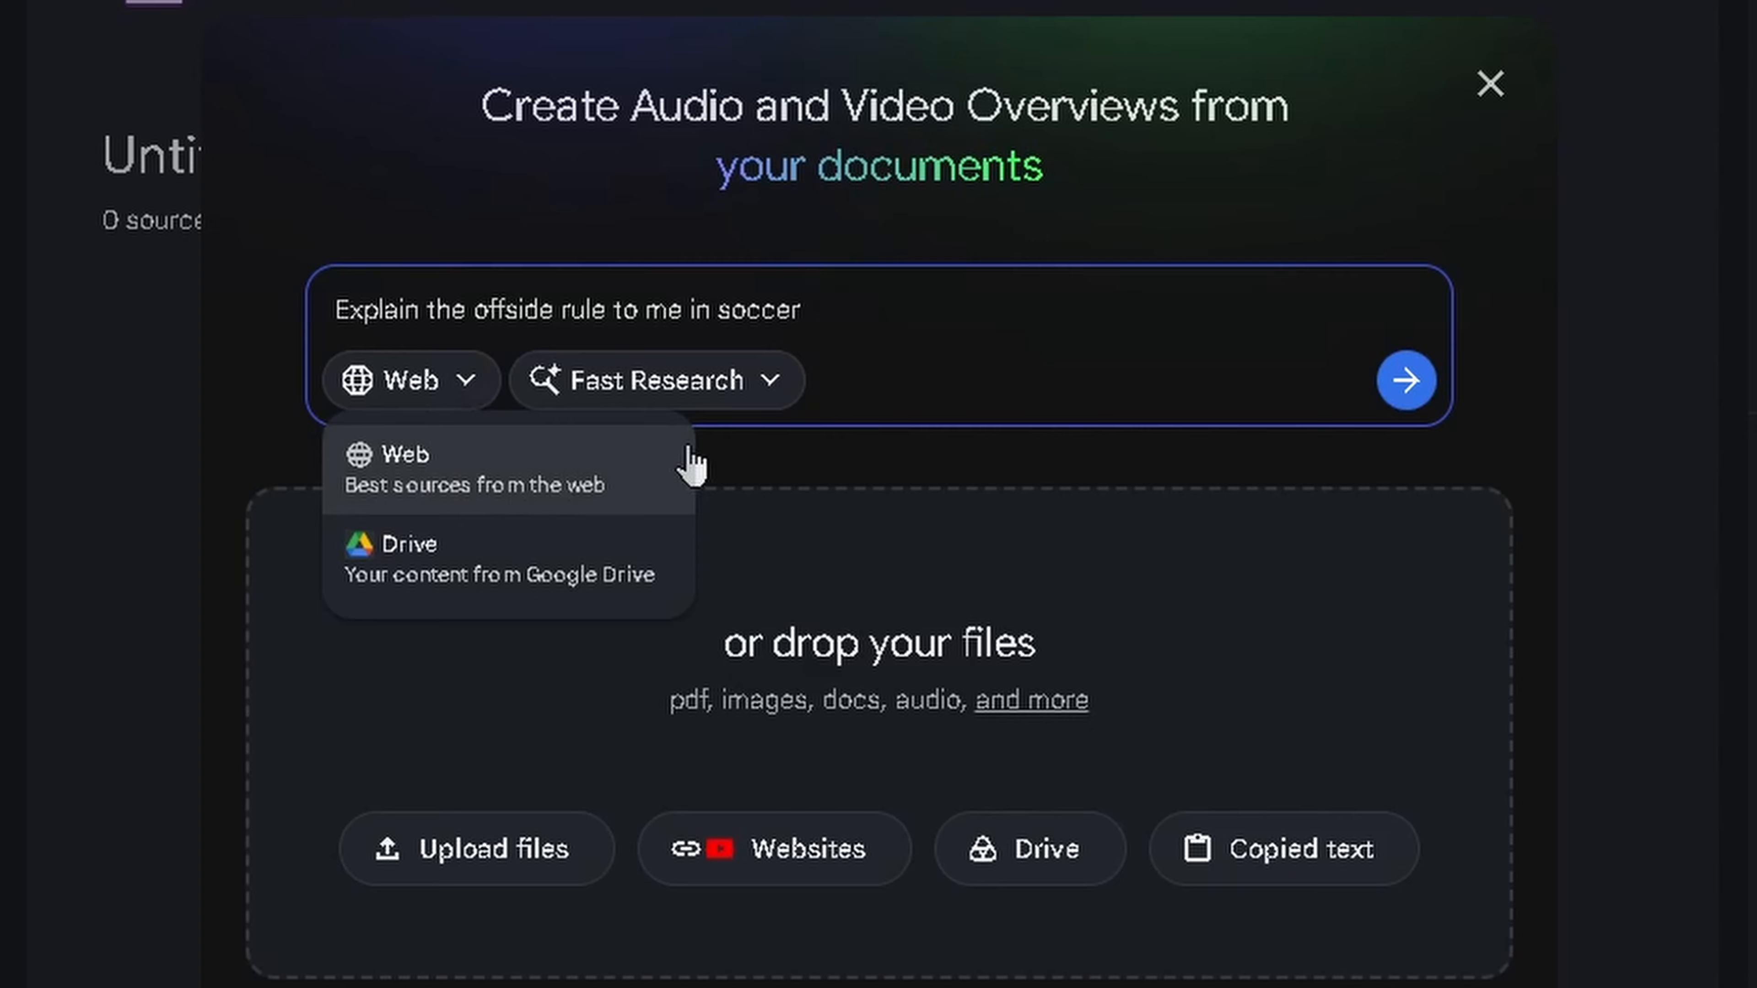
pyautogui.click(887, 371)
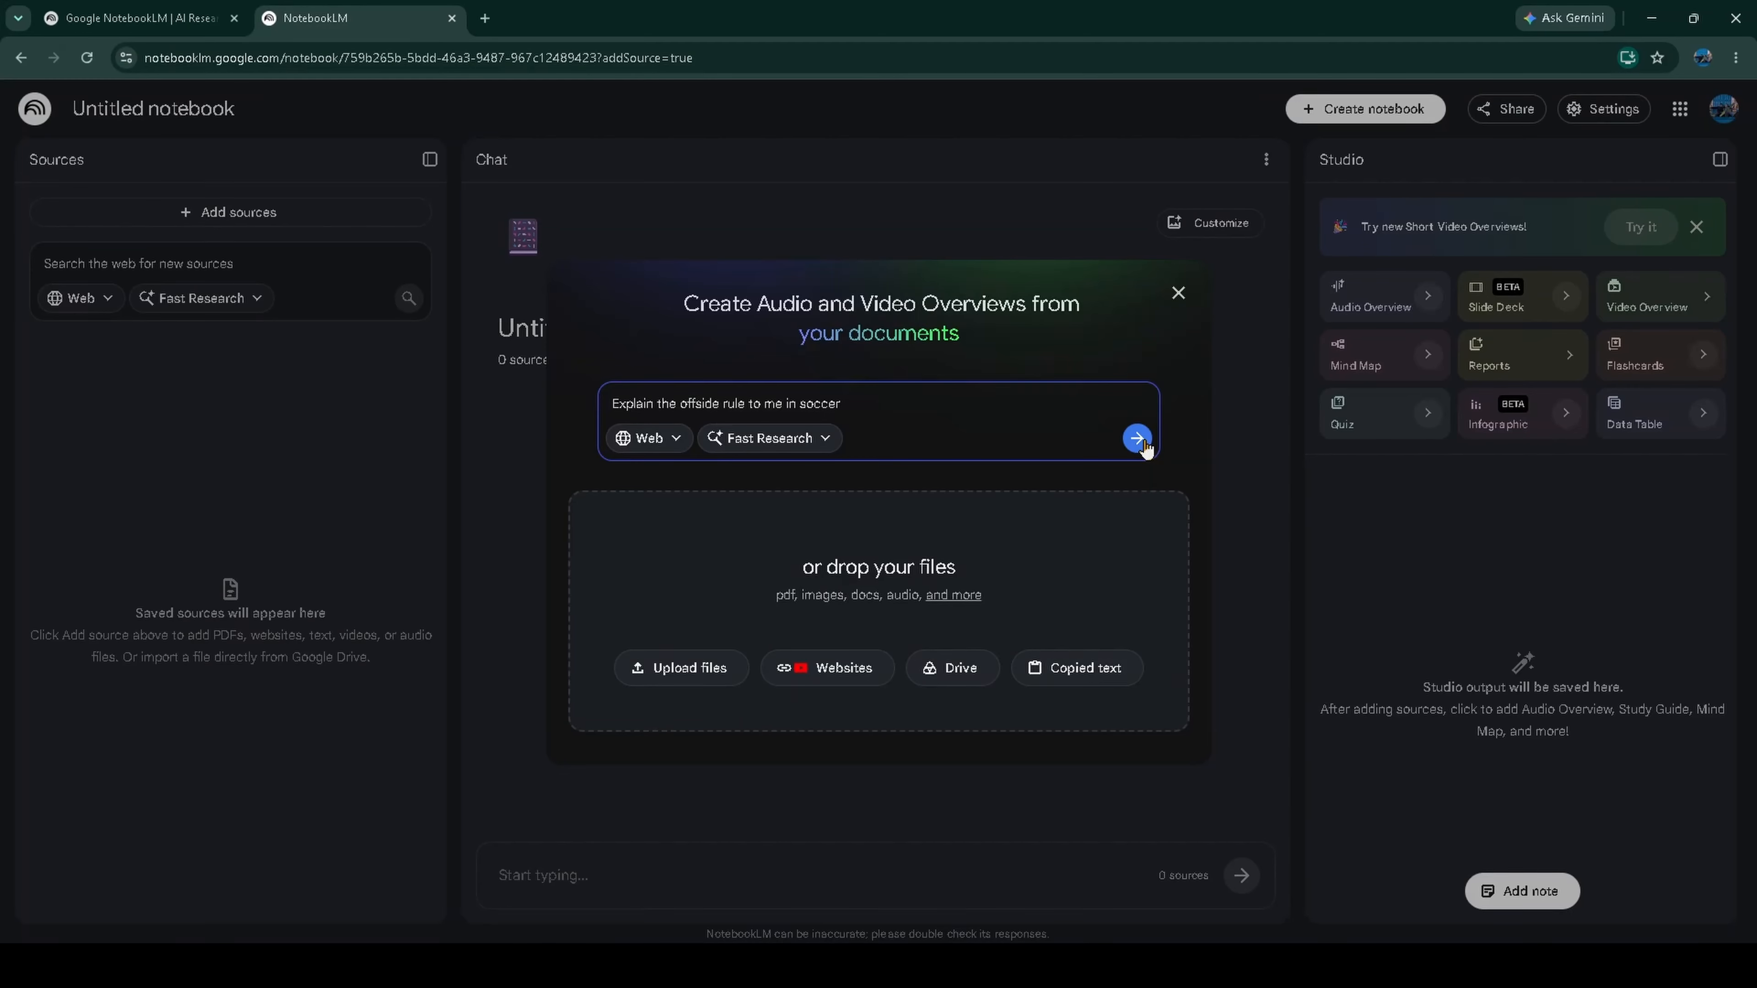
pyautogui.click(1140, 439)
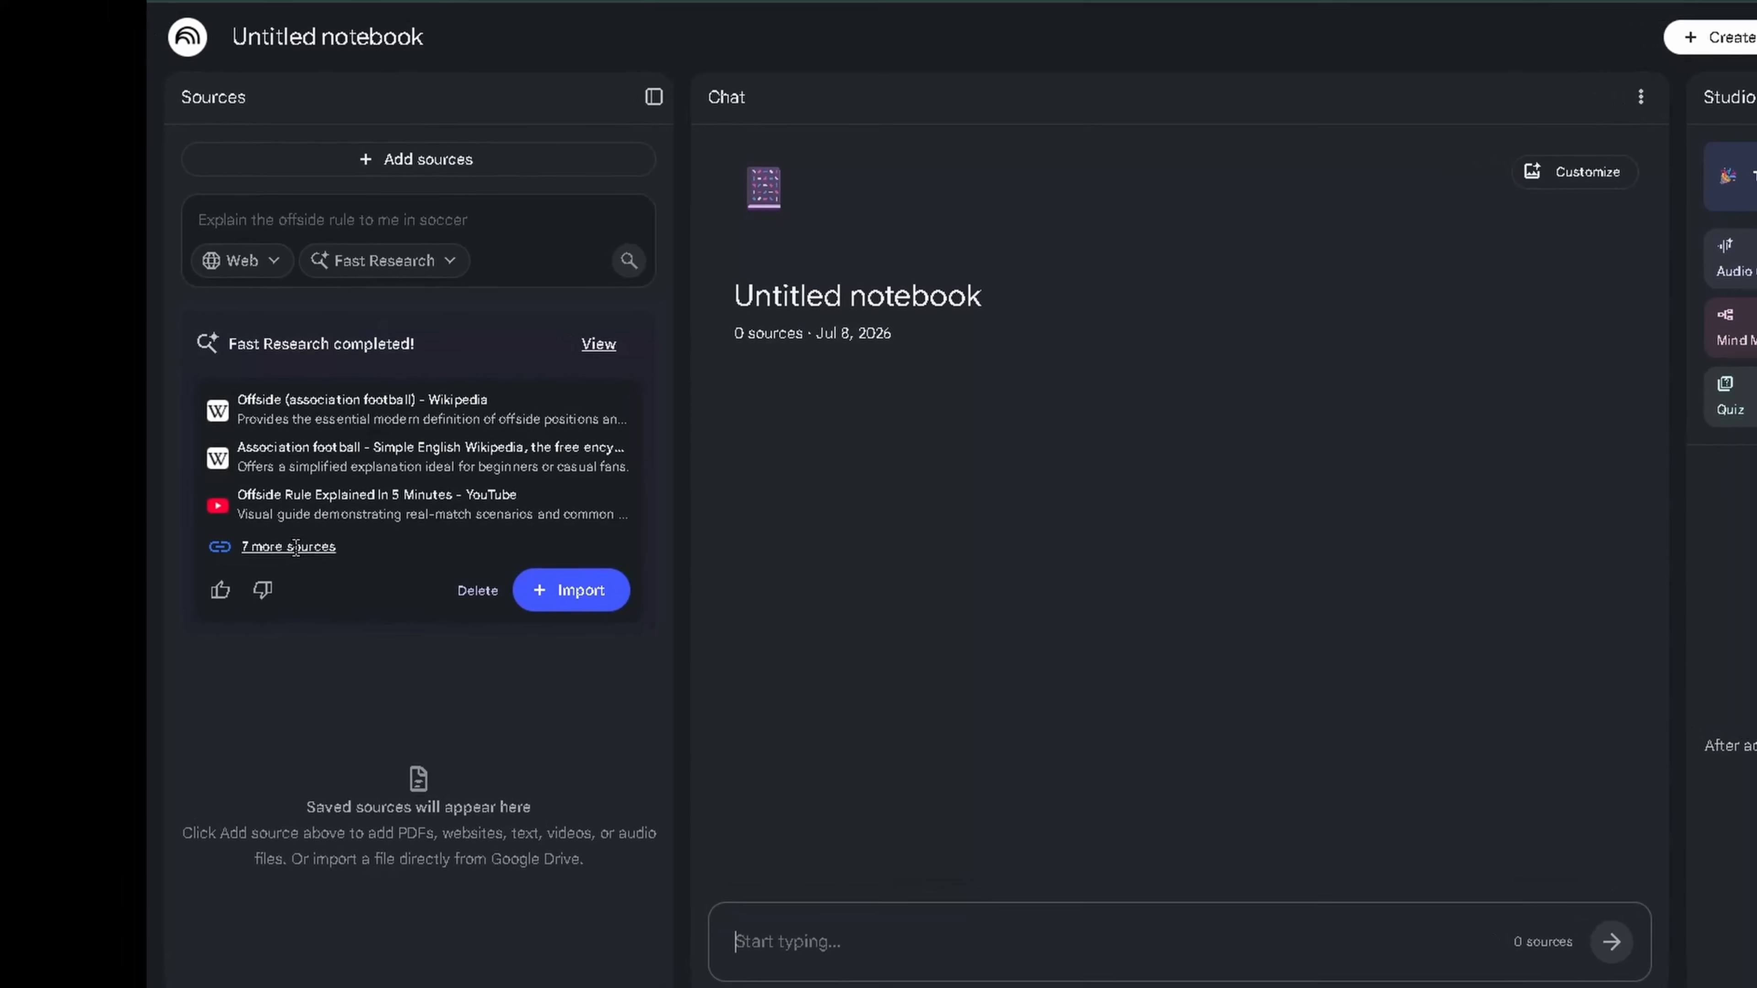
# Review the discovered sources and import them all except the two Wikipedia articles and the Reddit post on the 'daylight' offside rule.
pyautogui.click(588, 344)
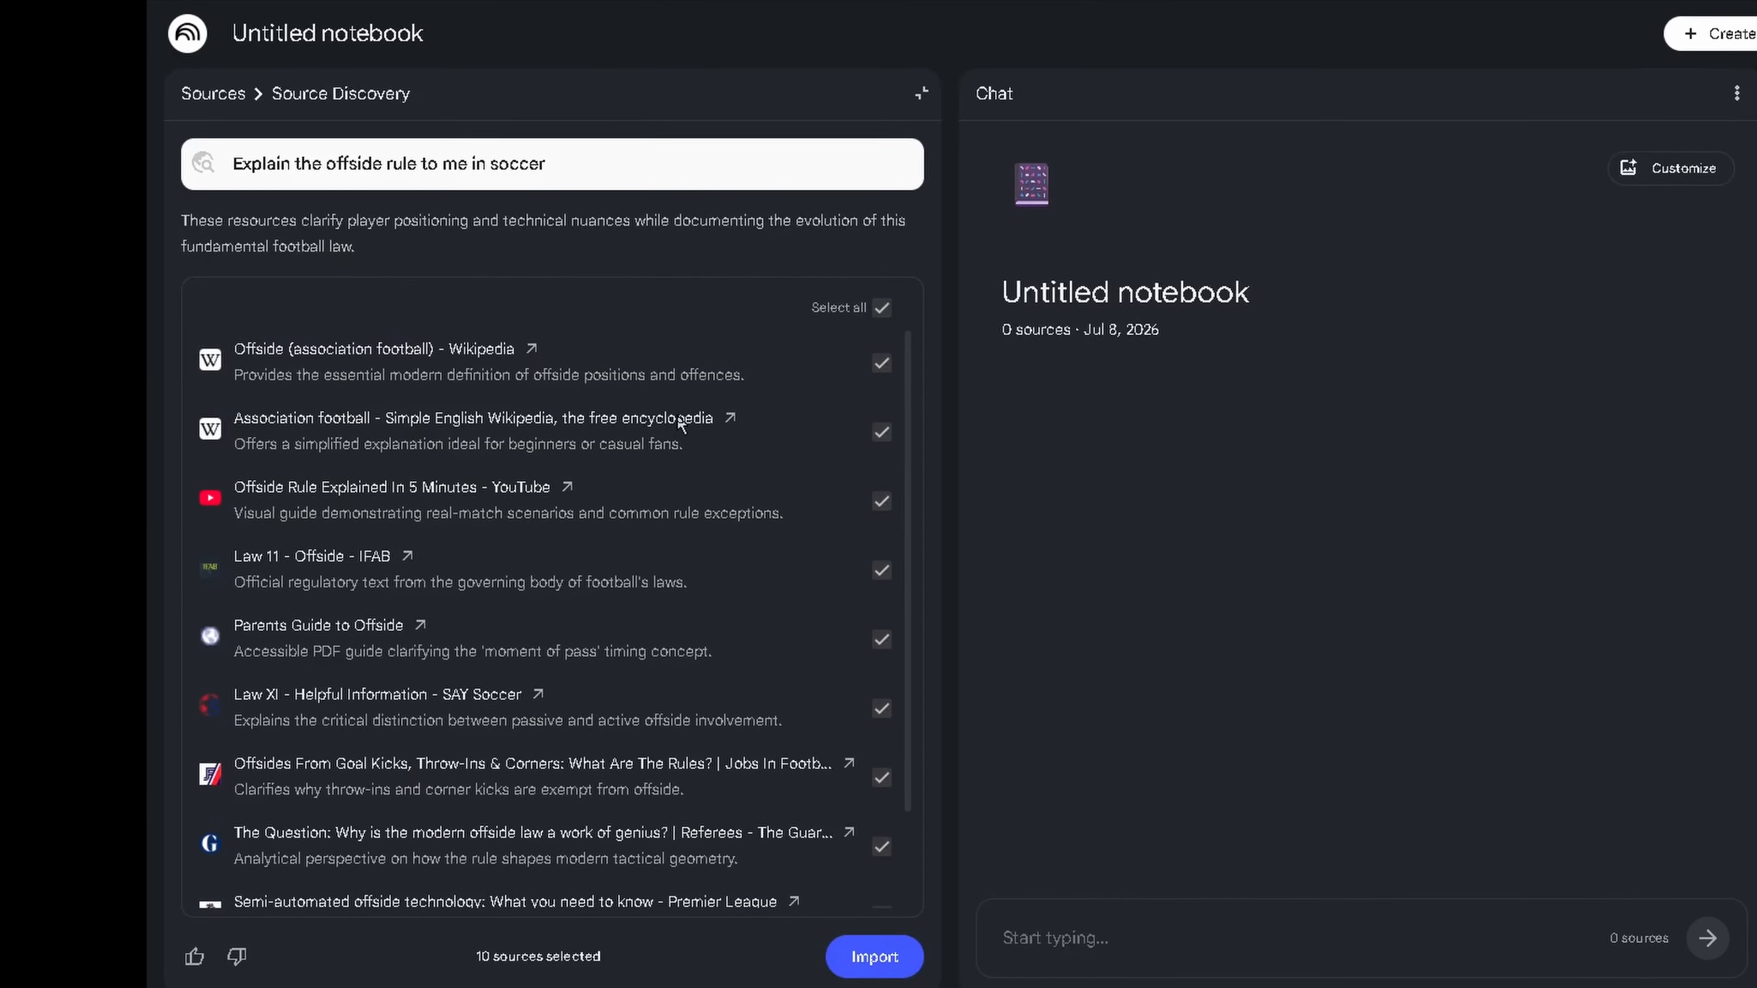
pyautogui.scroll(-2, 573, 487)
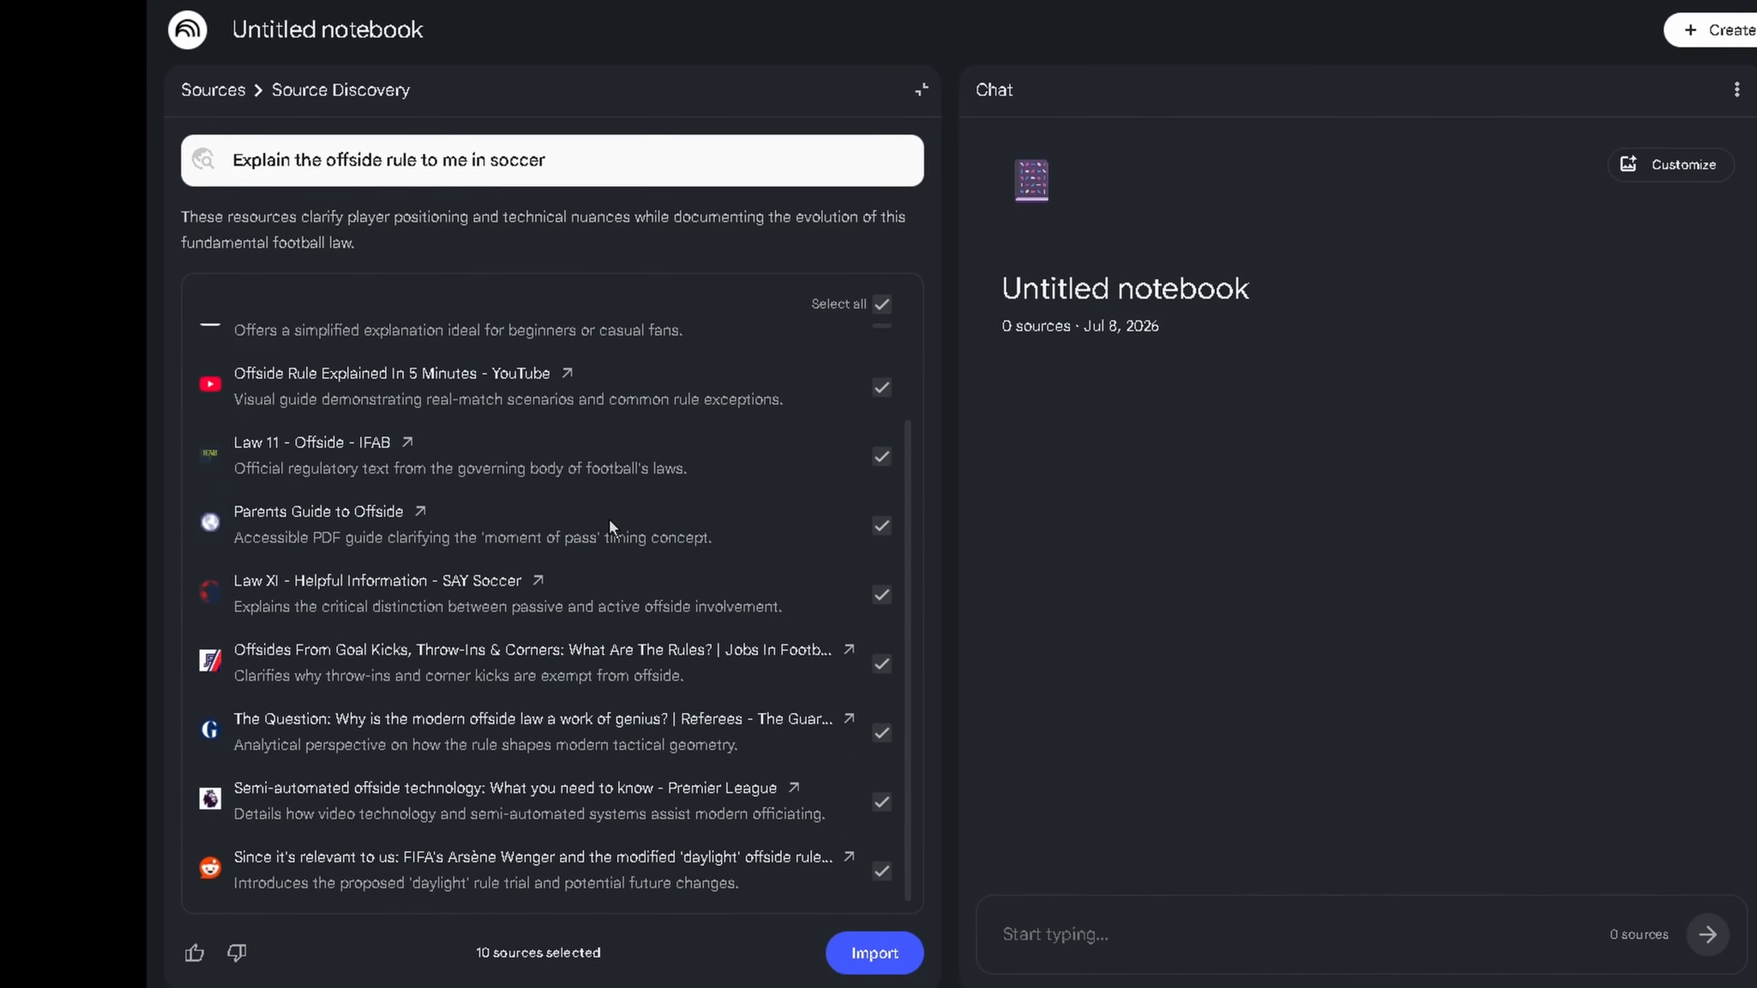
pyautogui.scroll(2, 609, 521)
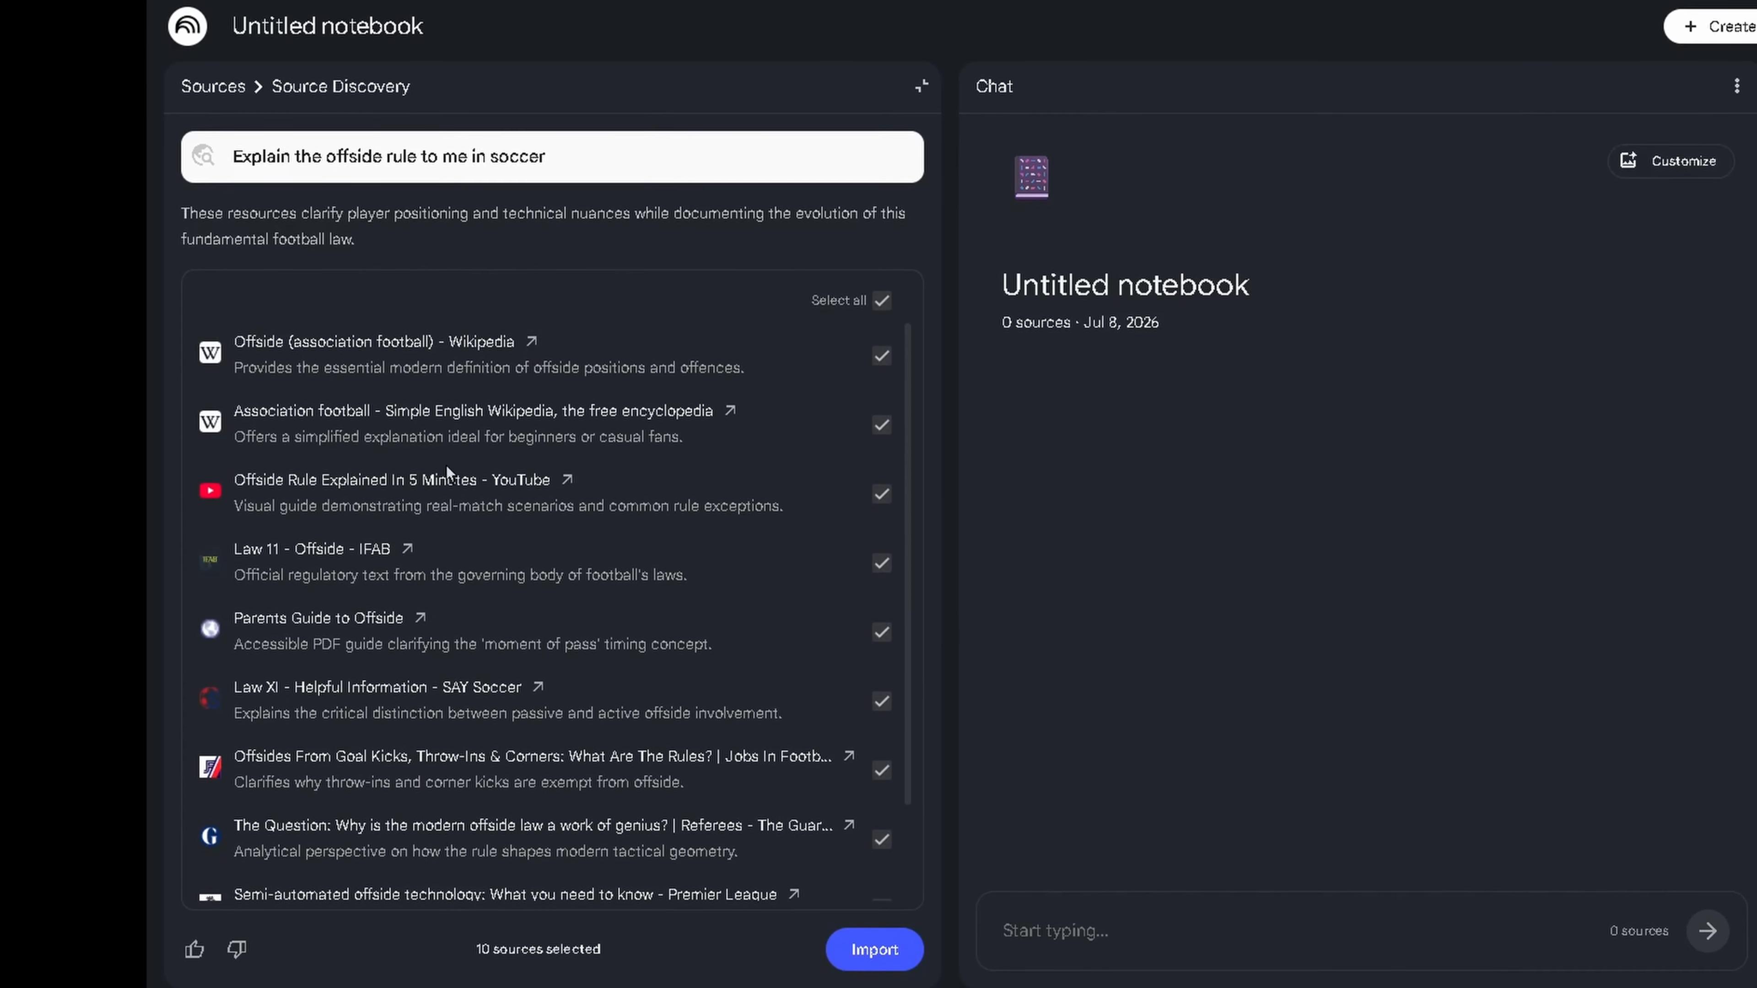
pyautogui.click(881, 355)
pyautogui.click(881, 424)
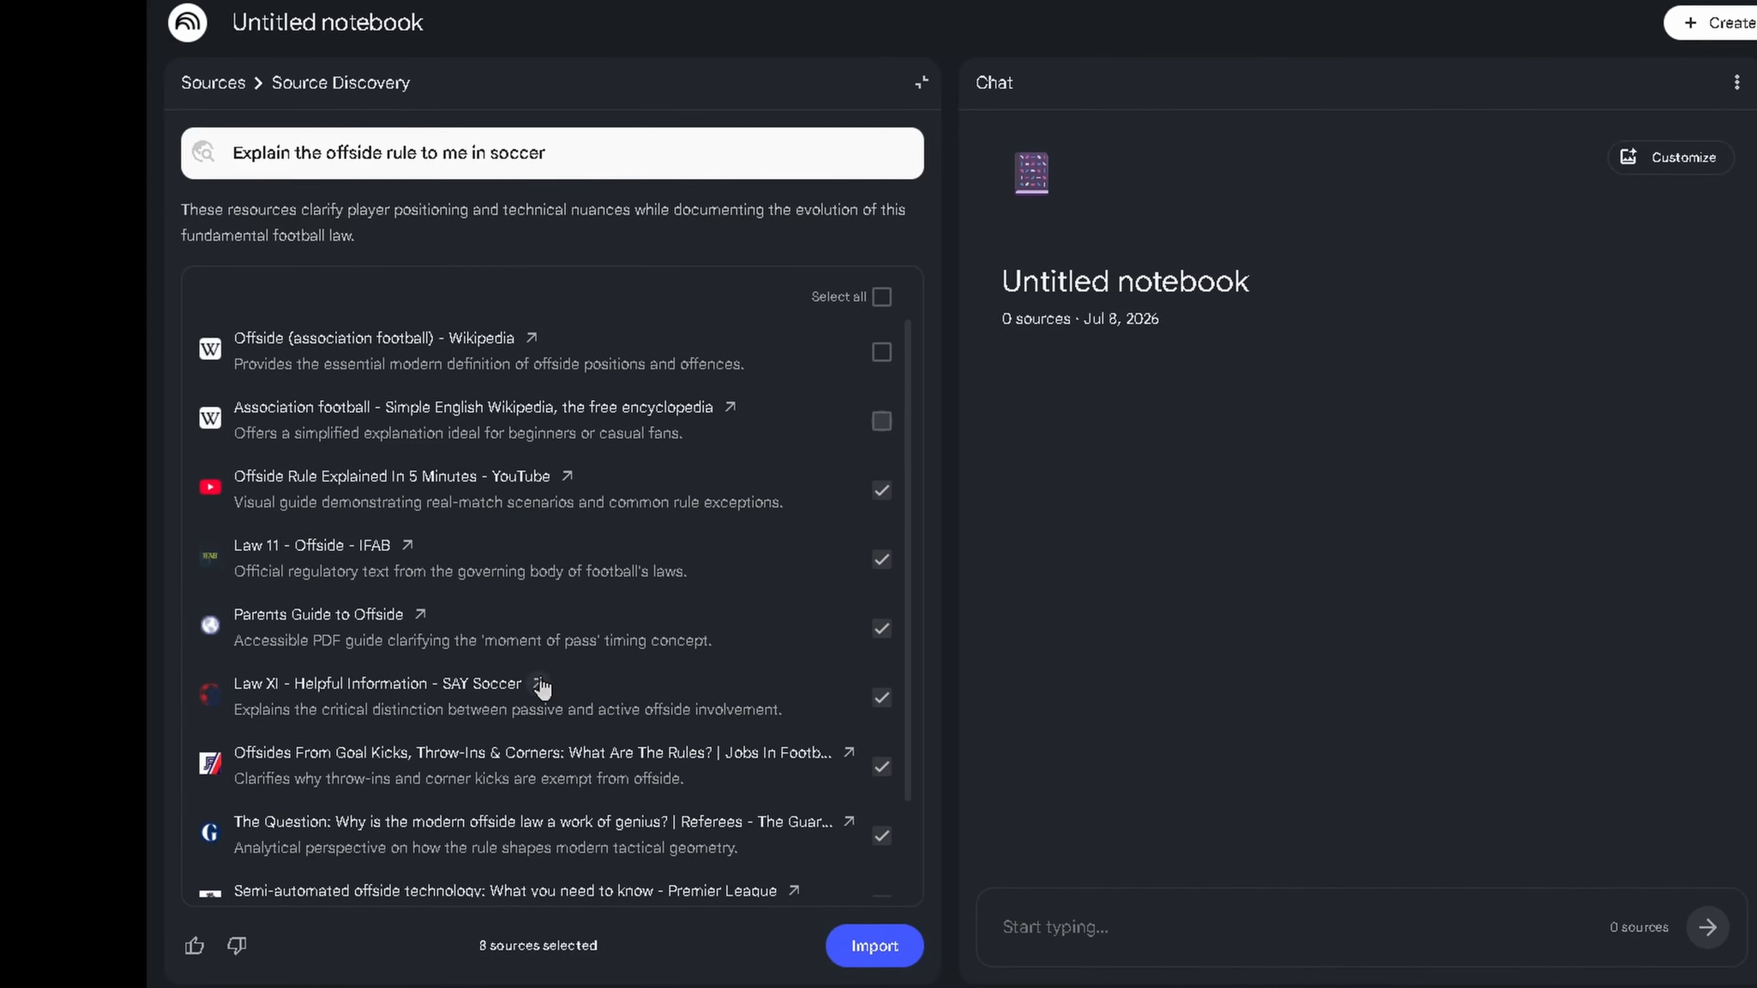
pyautogui.scroll(-2, 542, 687)
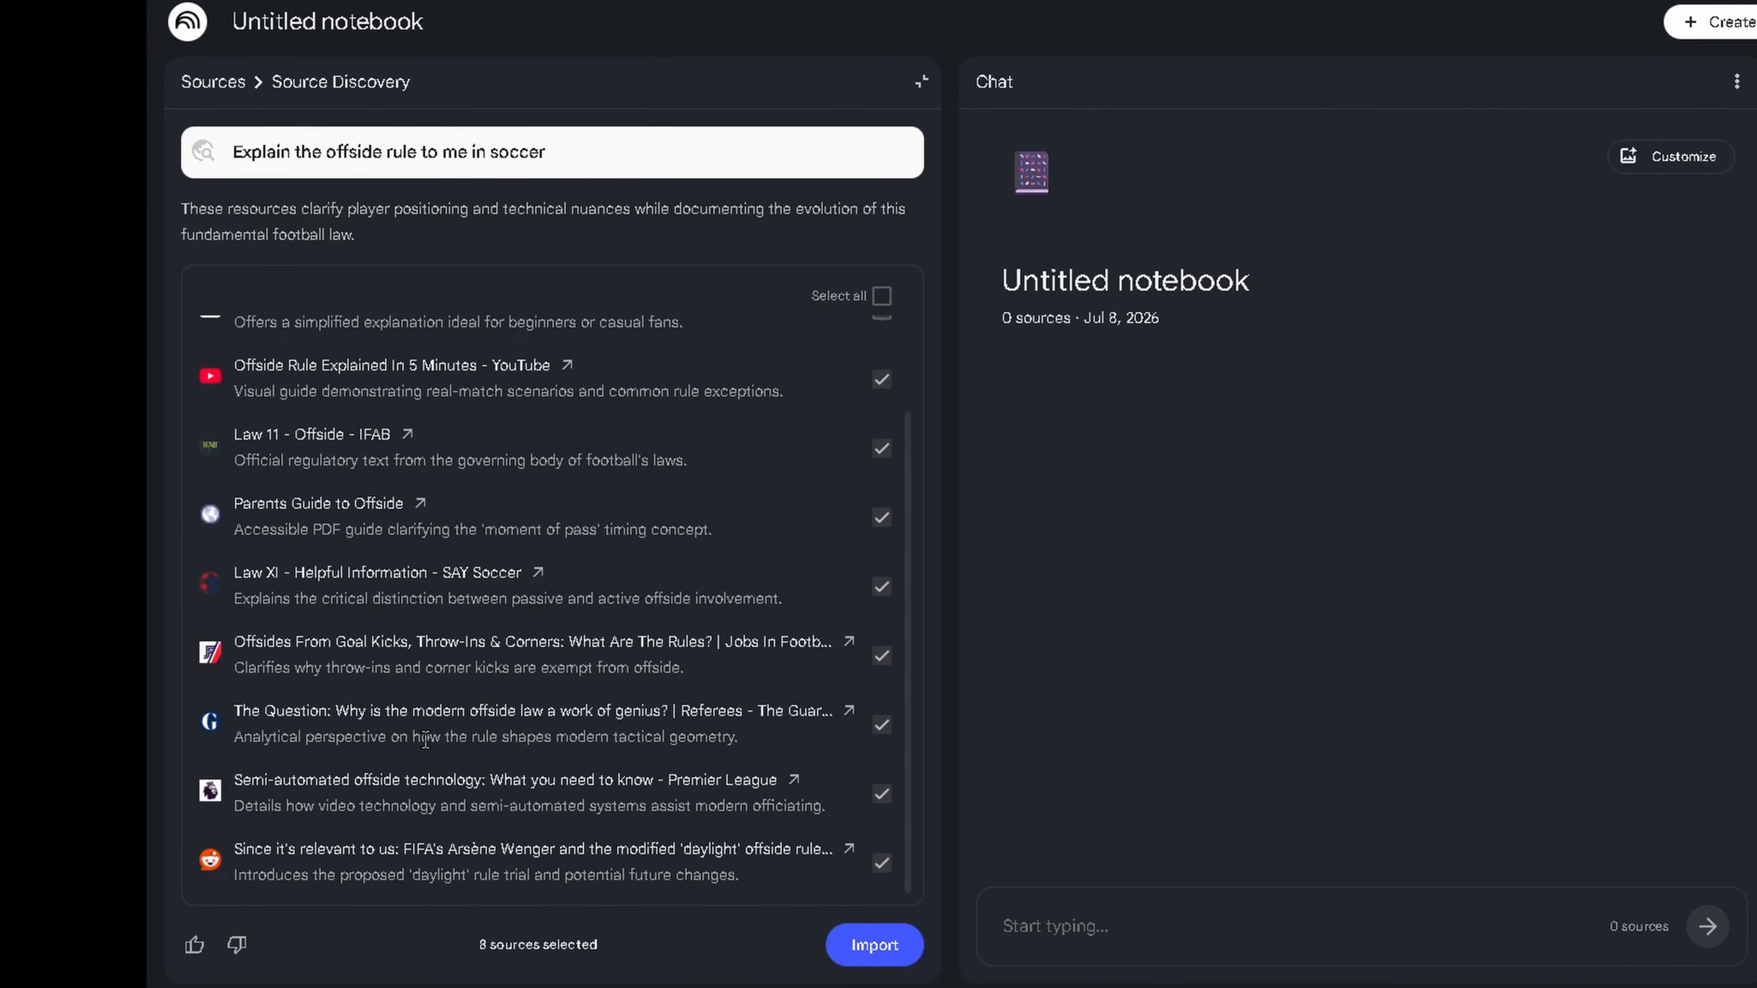
pyautogui.click(882, 860)
pyautogui.scroll(2, 523, 486)
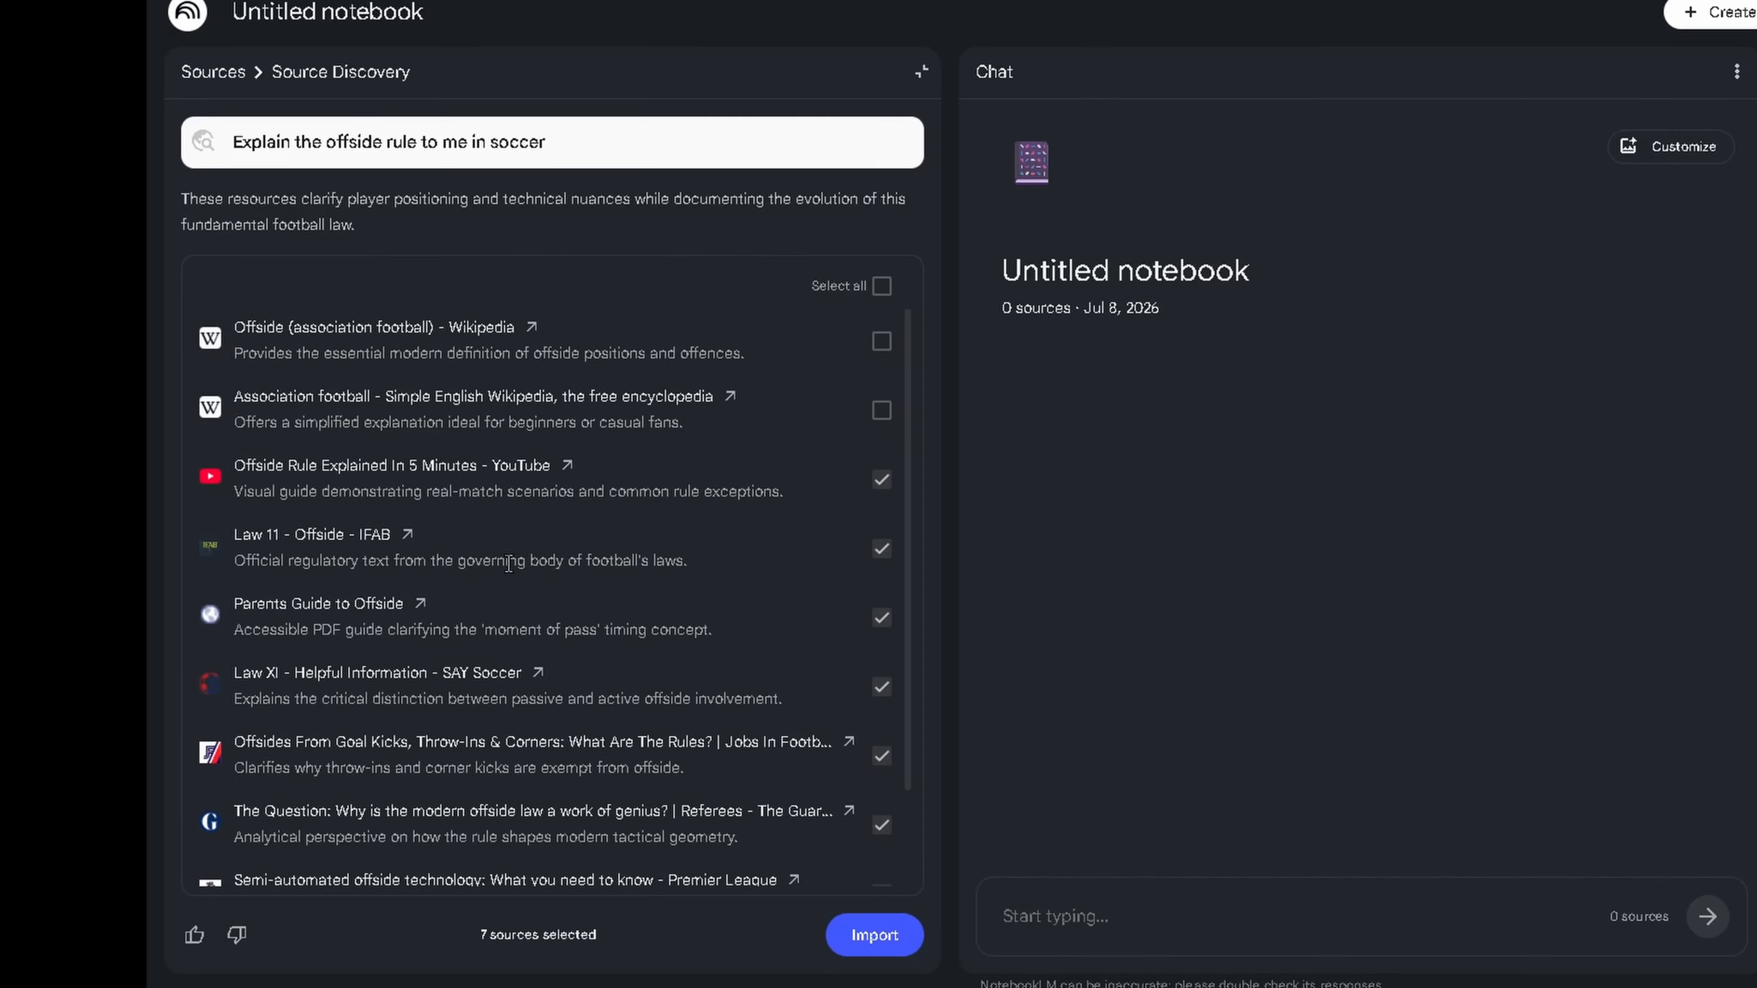
pyautogui.scroll(-2, 512, 693)
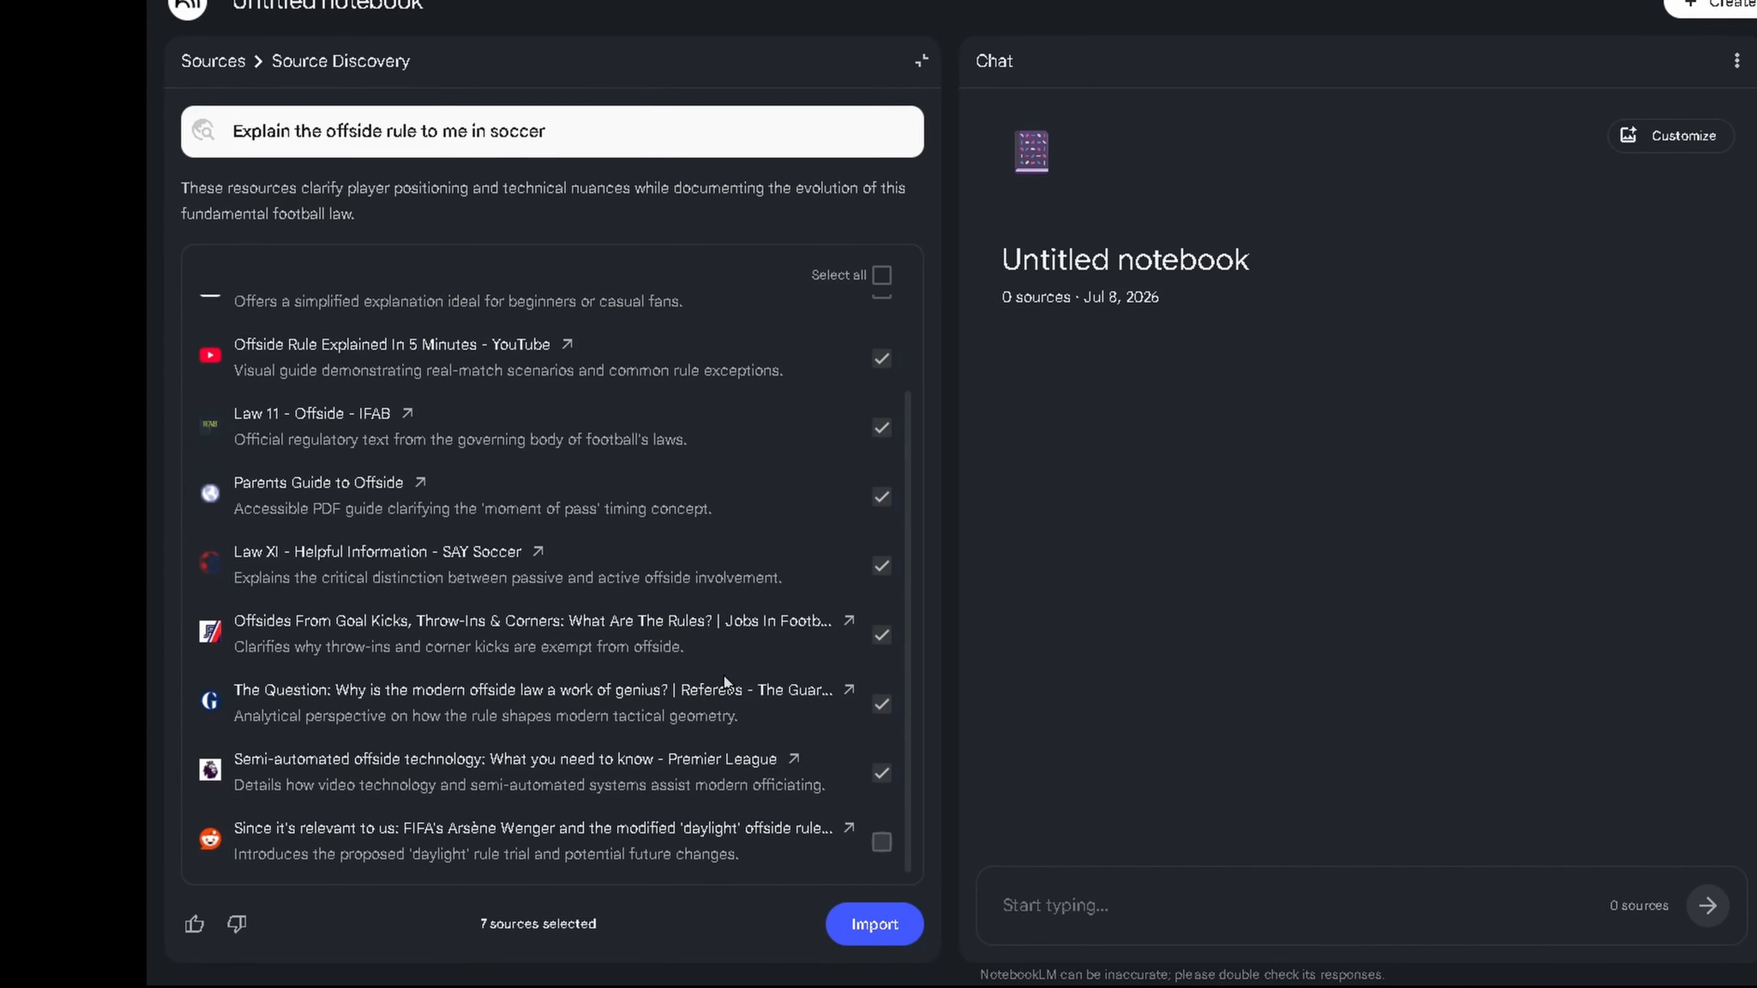
pyautogui.click(873, 924)
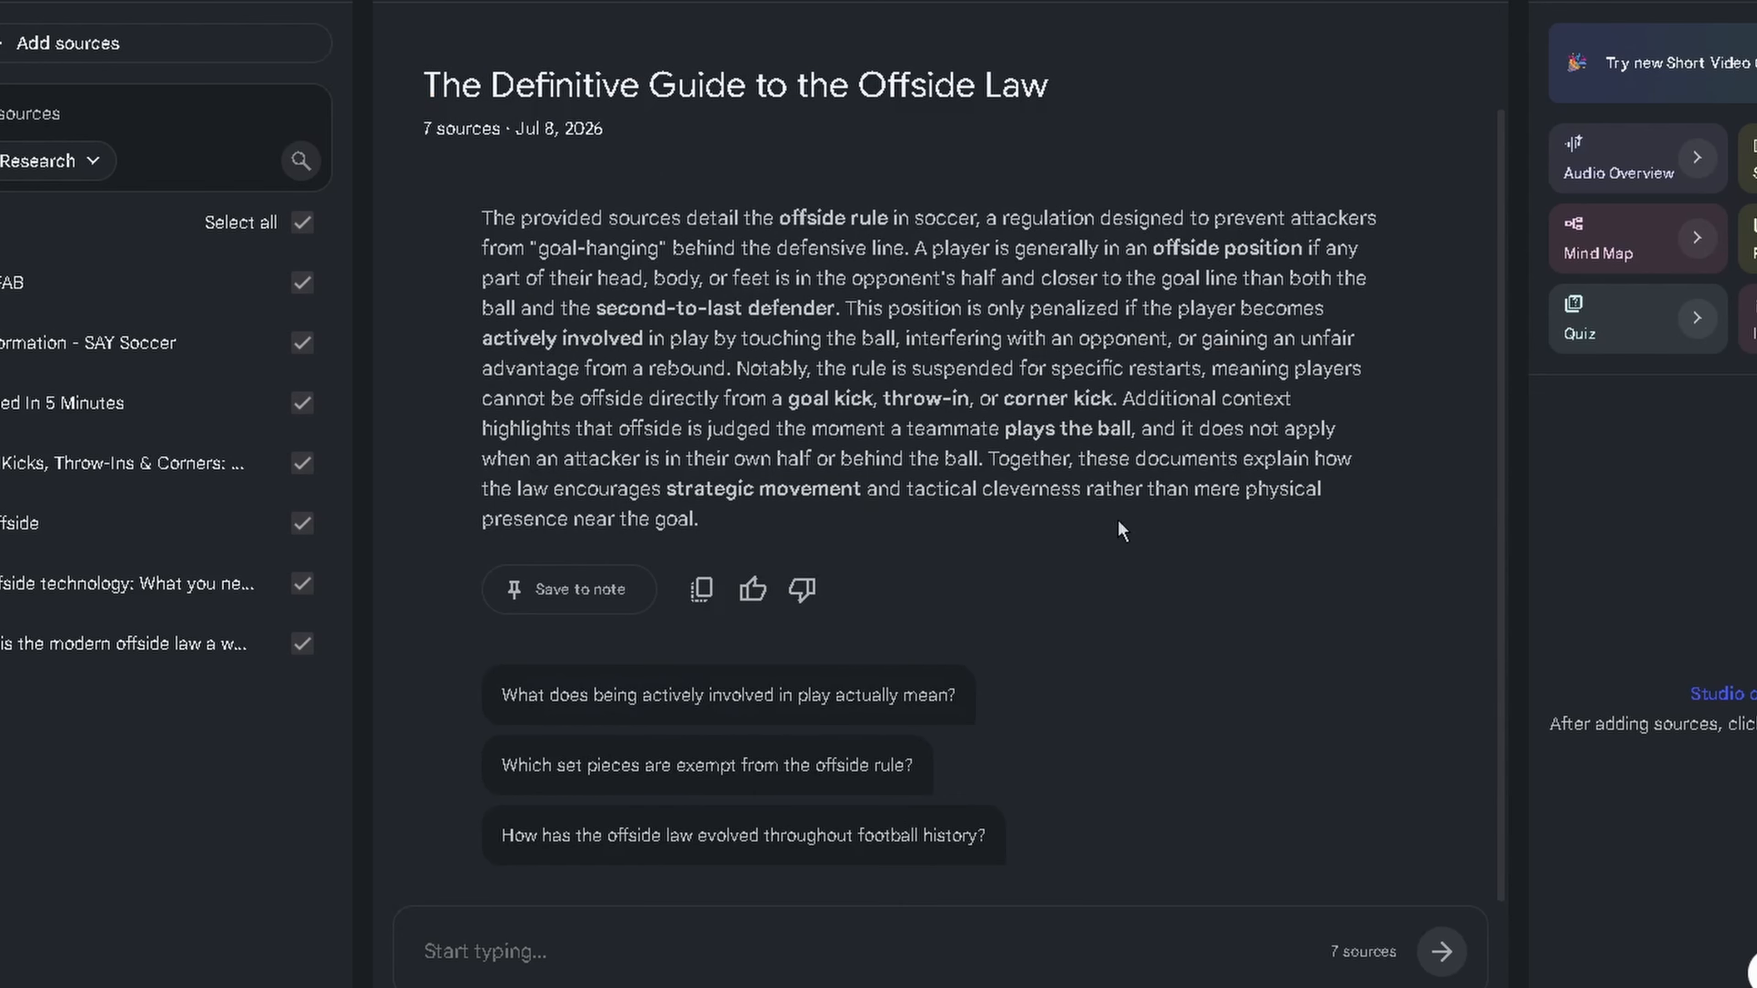
# Ask the notebook chat "How many players i need to be front of to be called offside" and read through the answer.
pyautogui.click(630, 951)
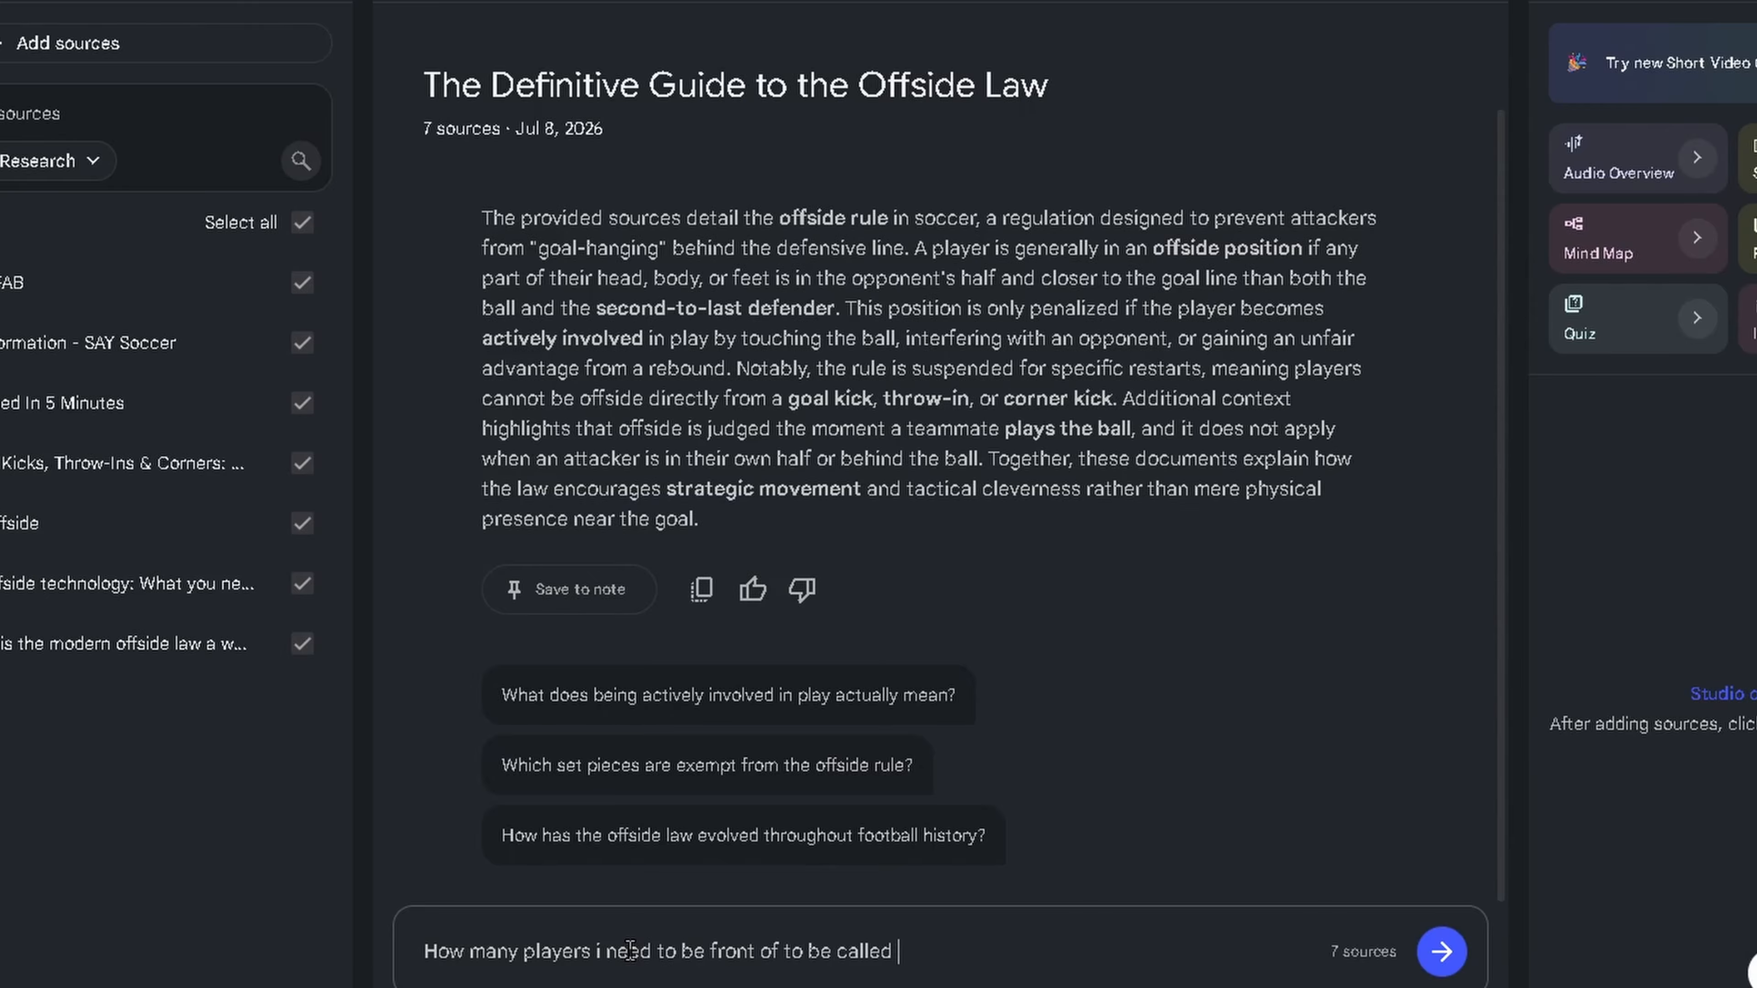
pyautogui.press('Return')
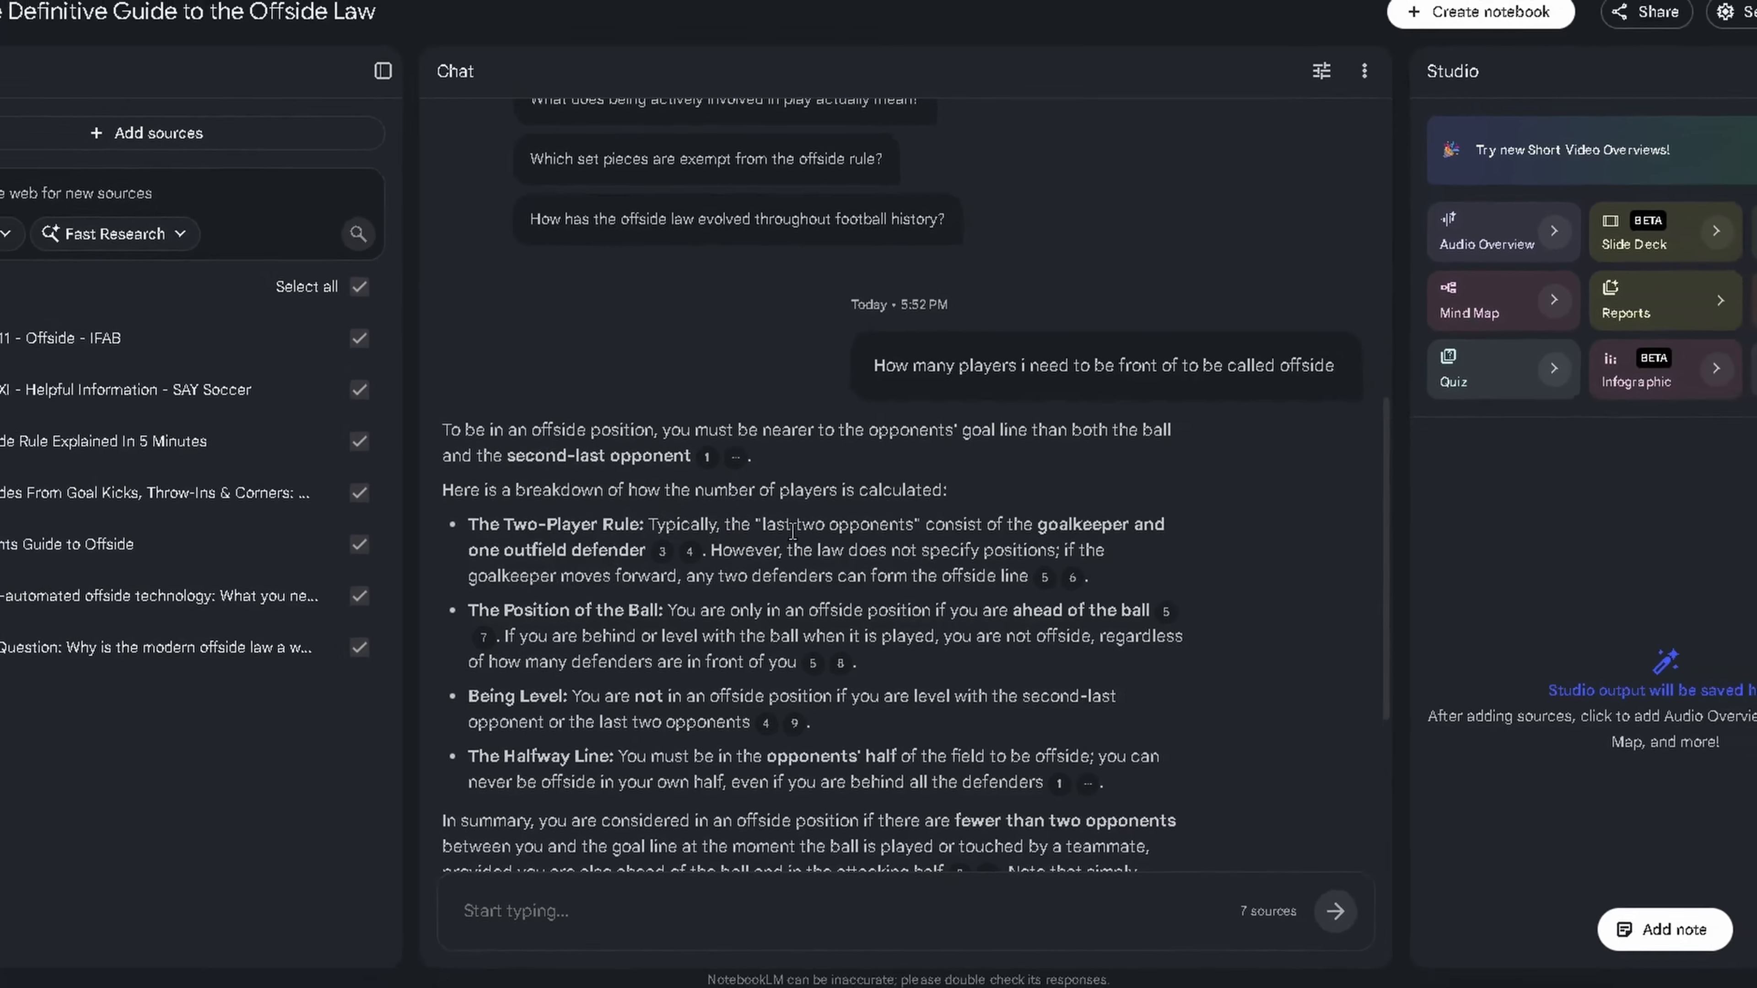
pyautogui.scroll(10, 1025, 654)
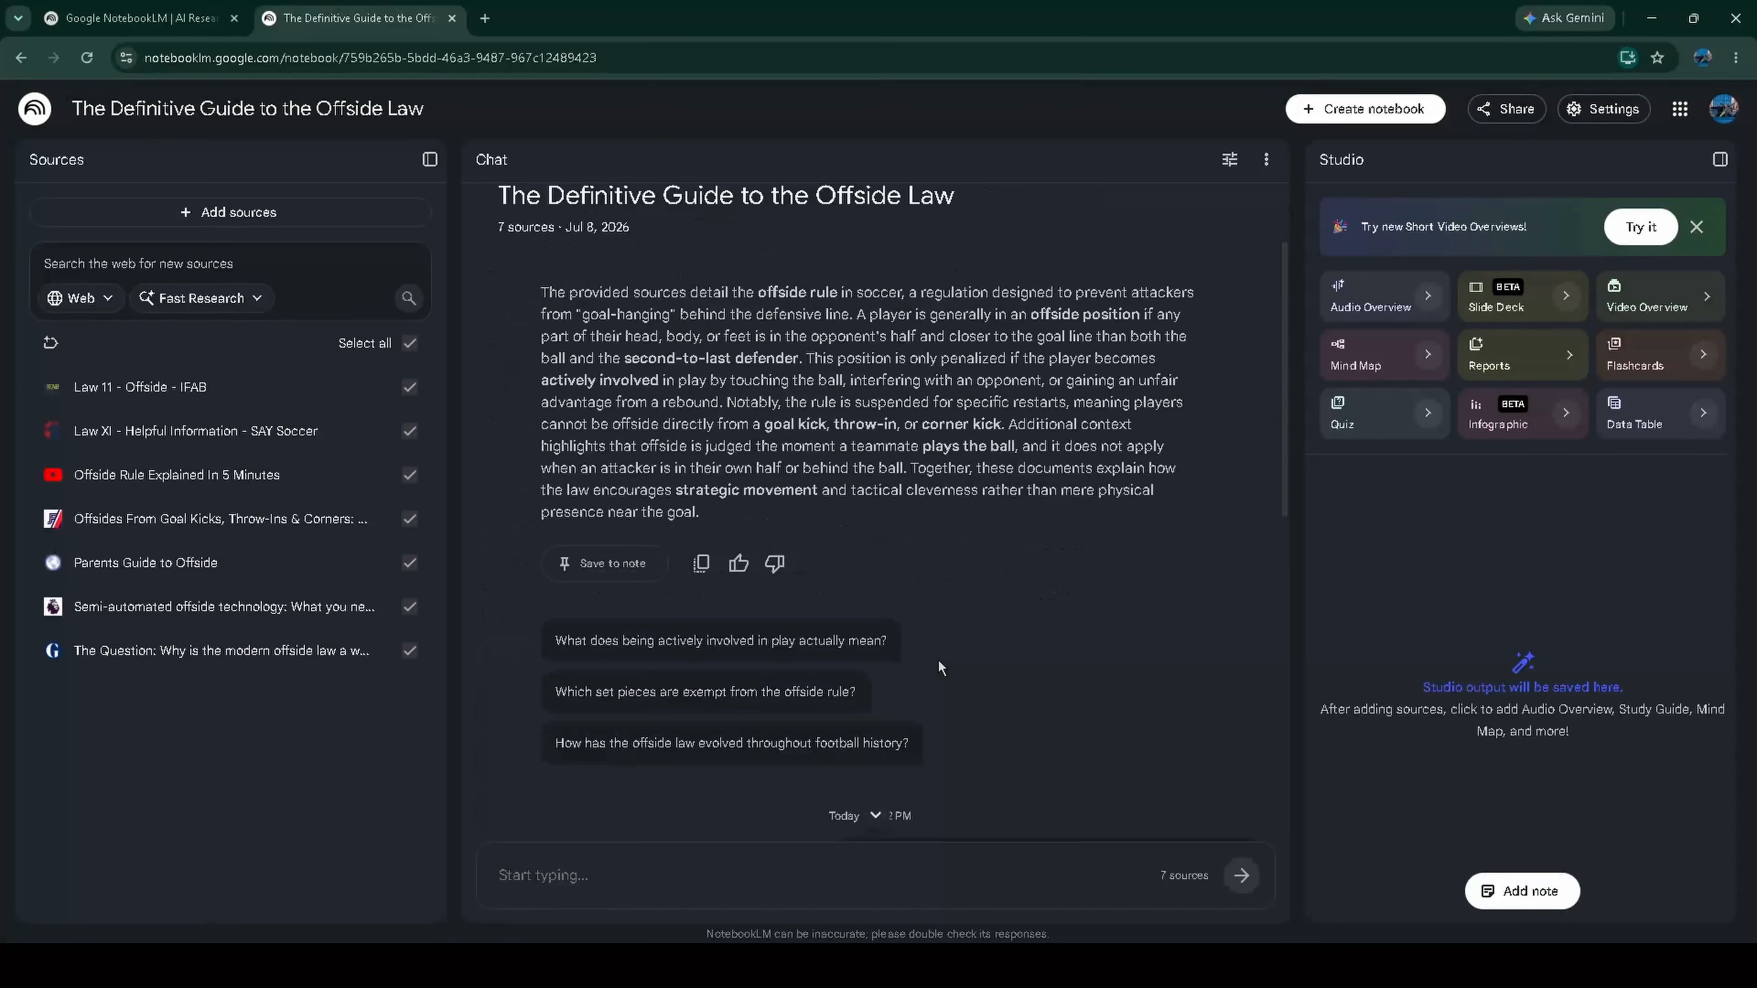
pyautogui.scroll(-4, 939, 662)
pyautogui.scroll(6, 939, 662)
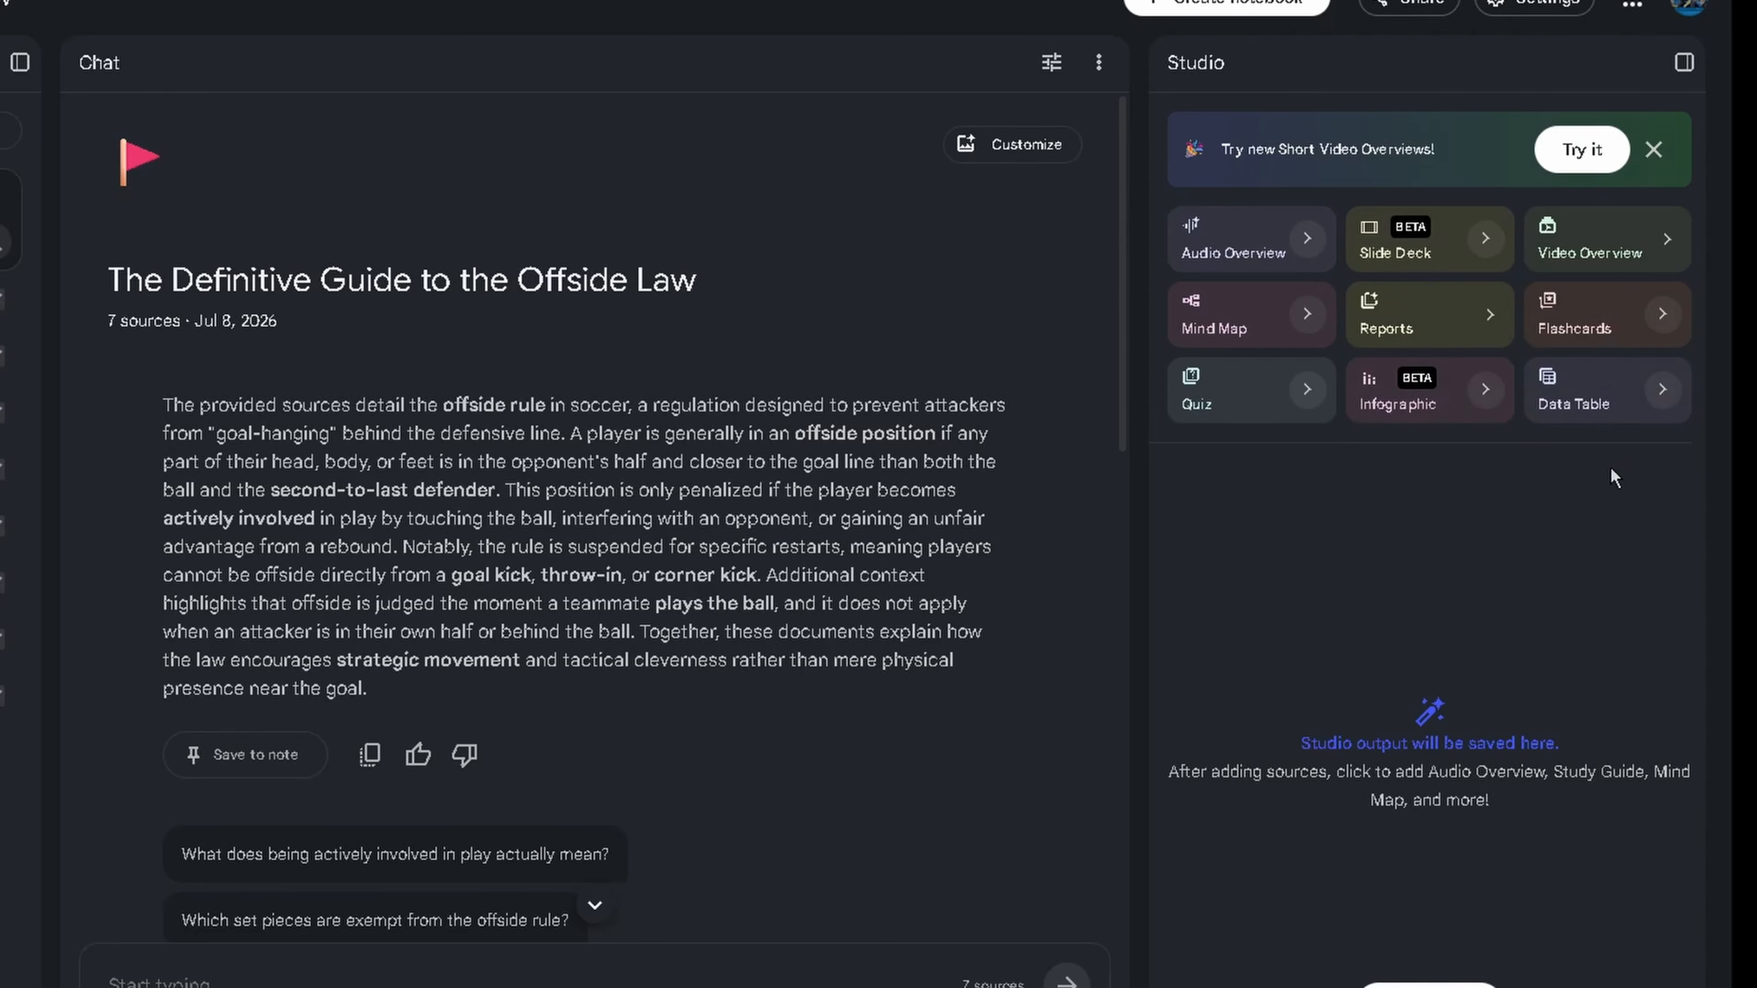
# Generate an English slide deck from all 7 sources in the Detailed Deck format with Default length.
pyautogui.click(1484, 239)
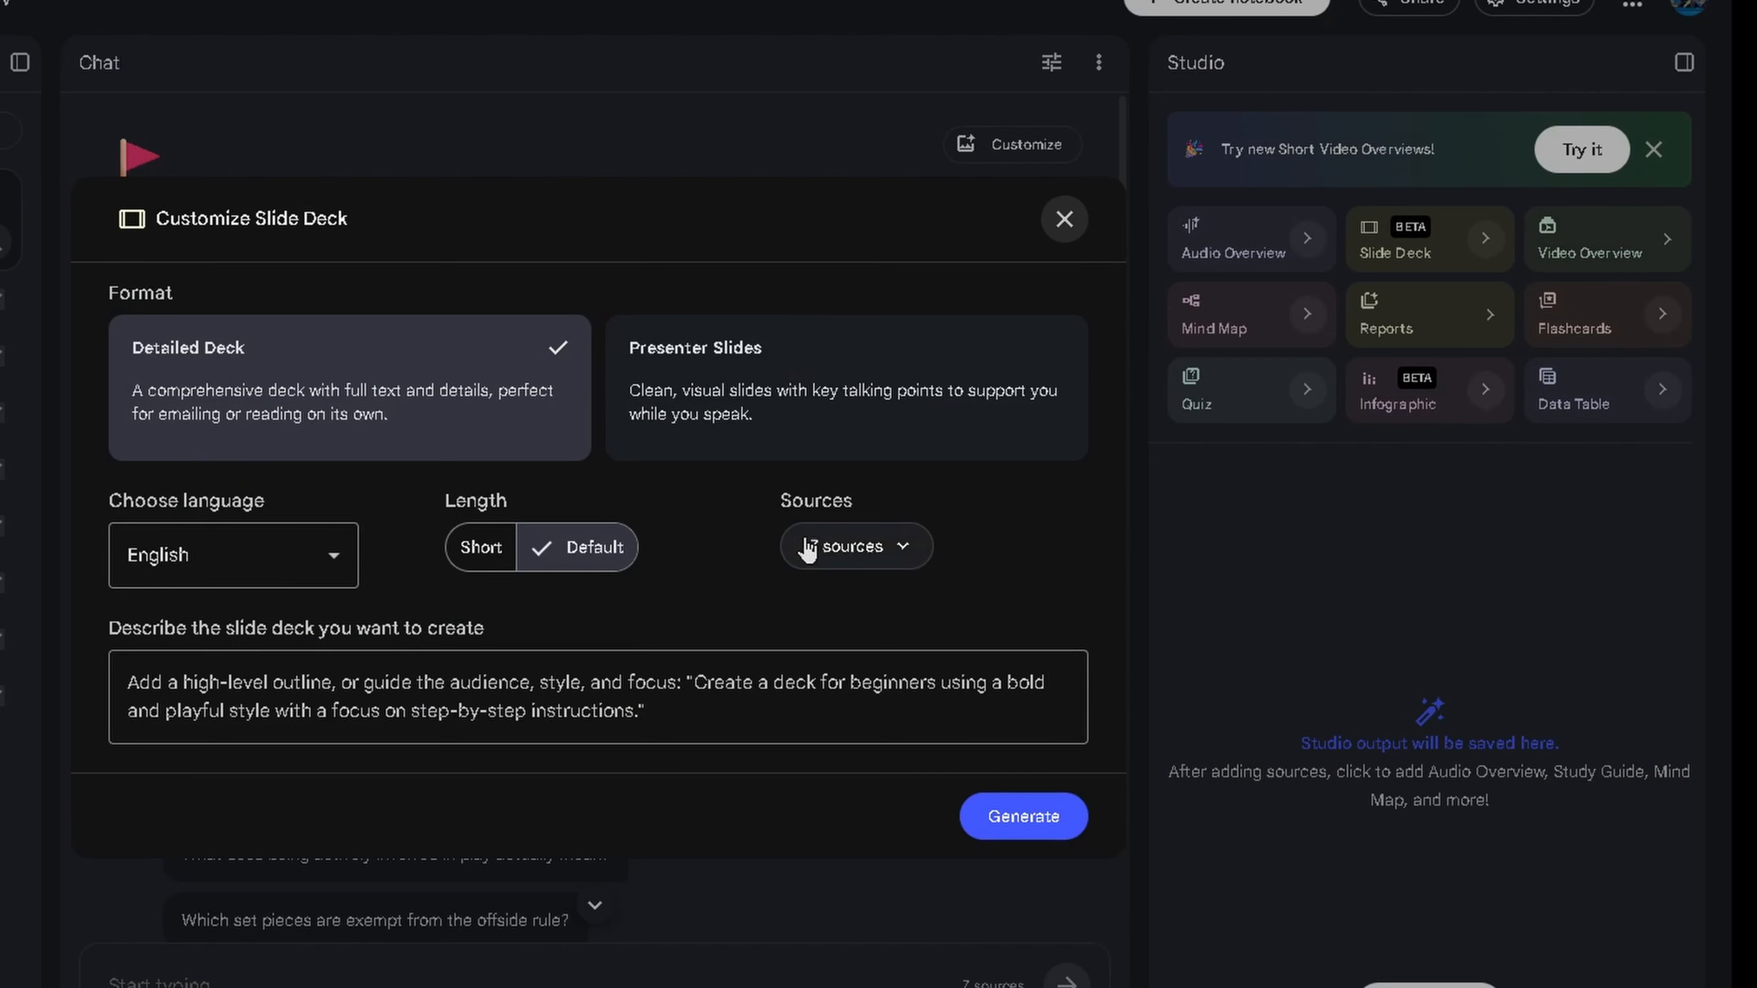
pyautogui.click(854, 547)
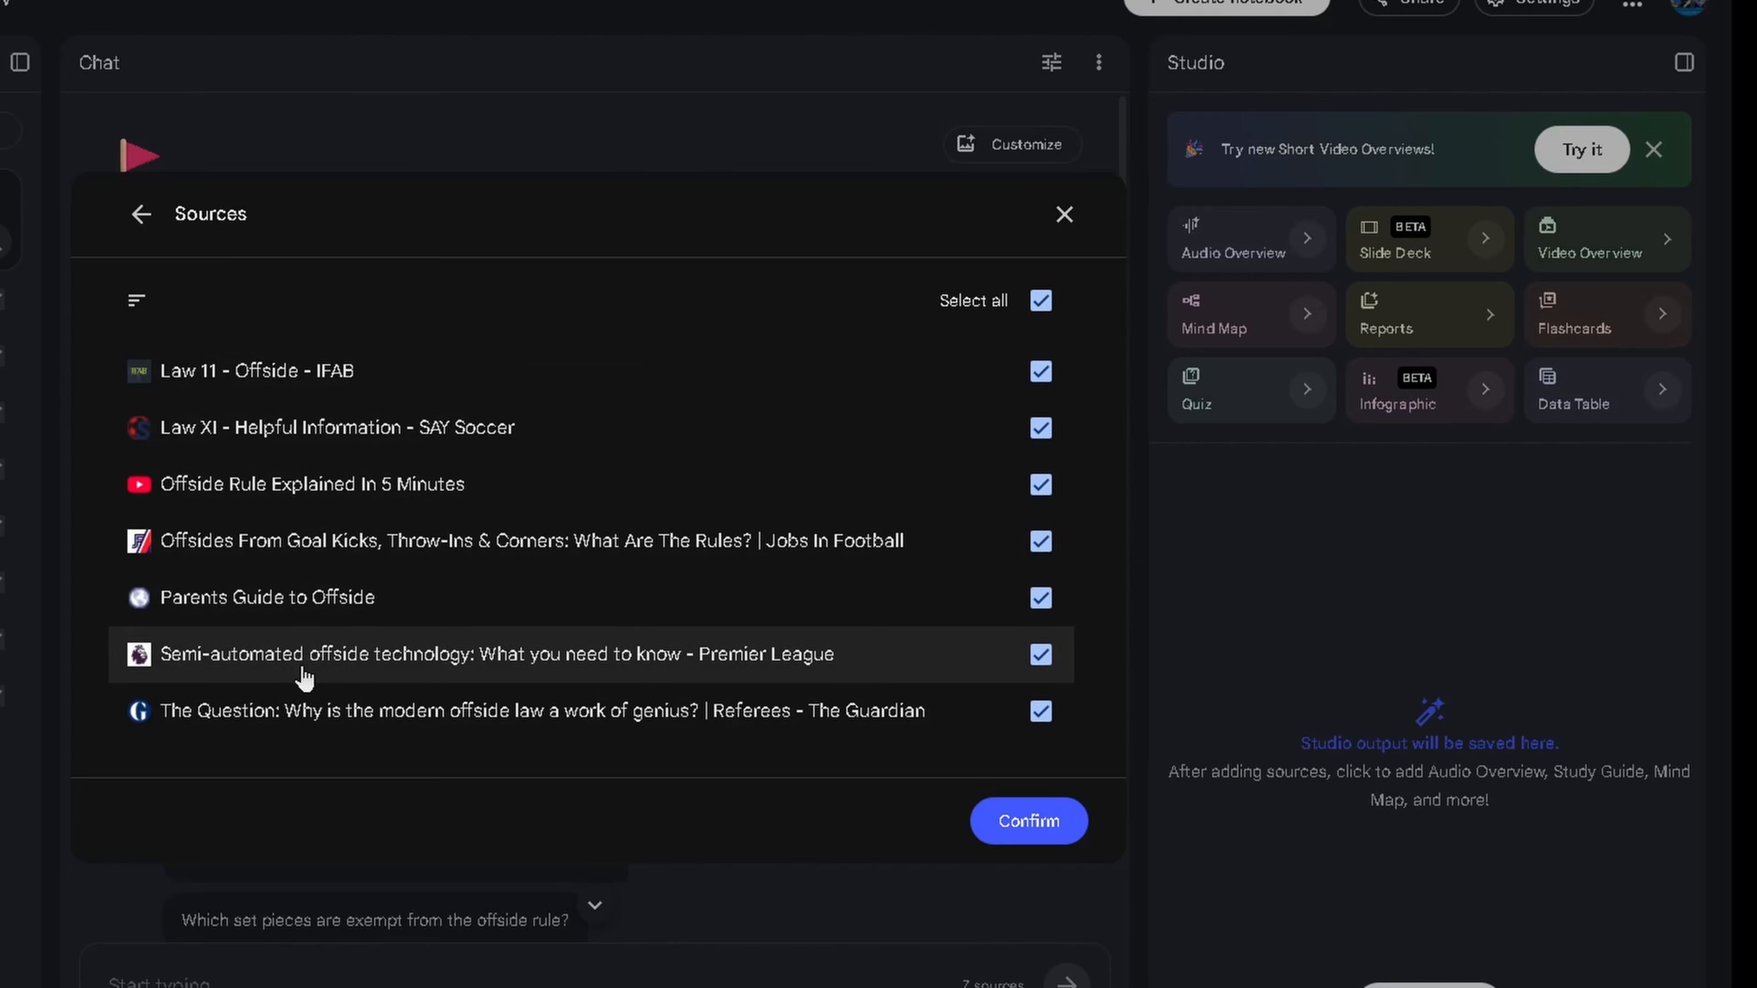
pyautogui.click(1066, 216)
pyautogui.click(1485, 238)
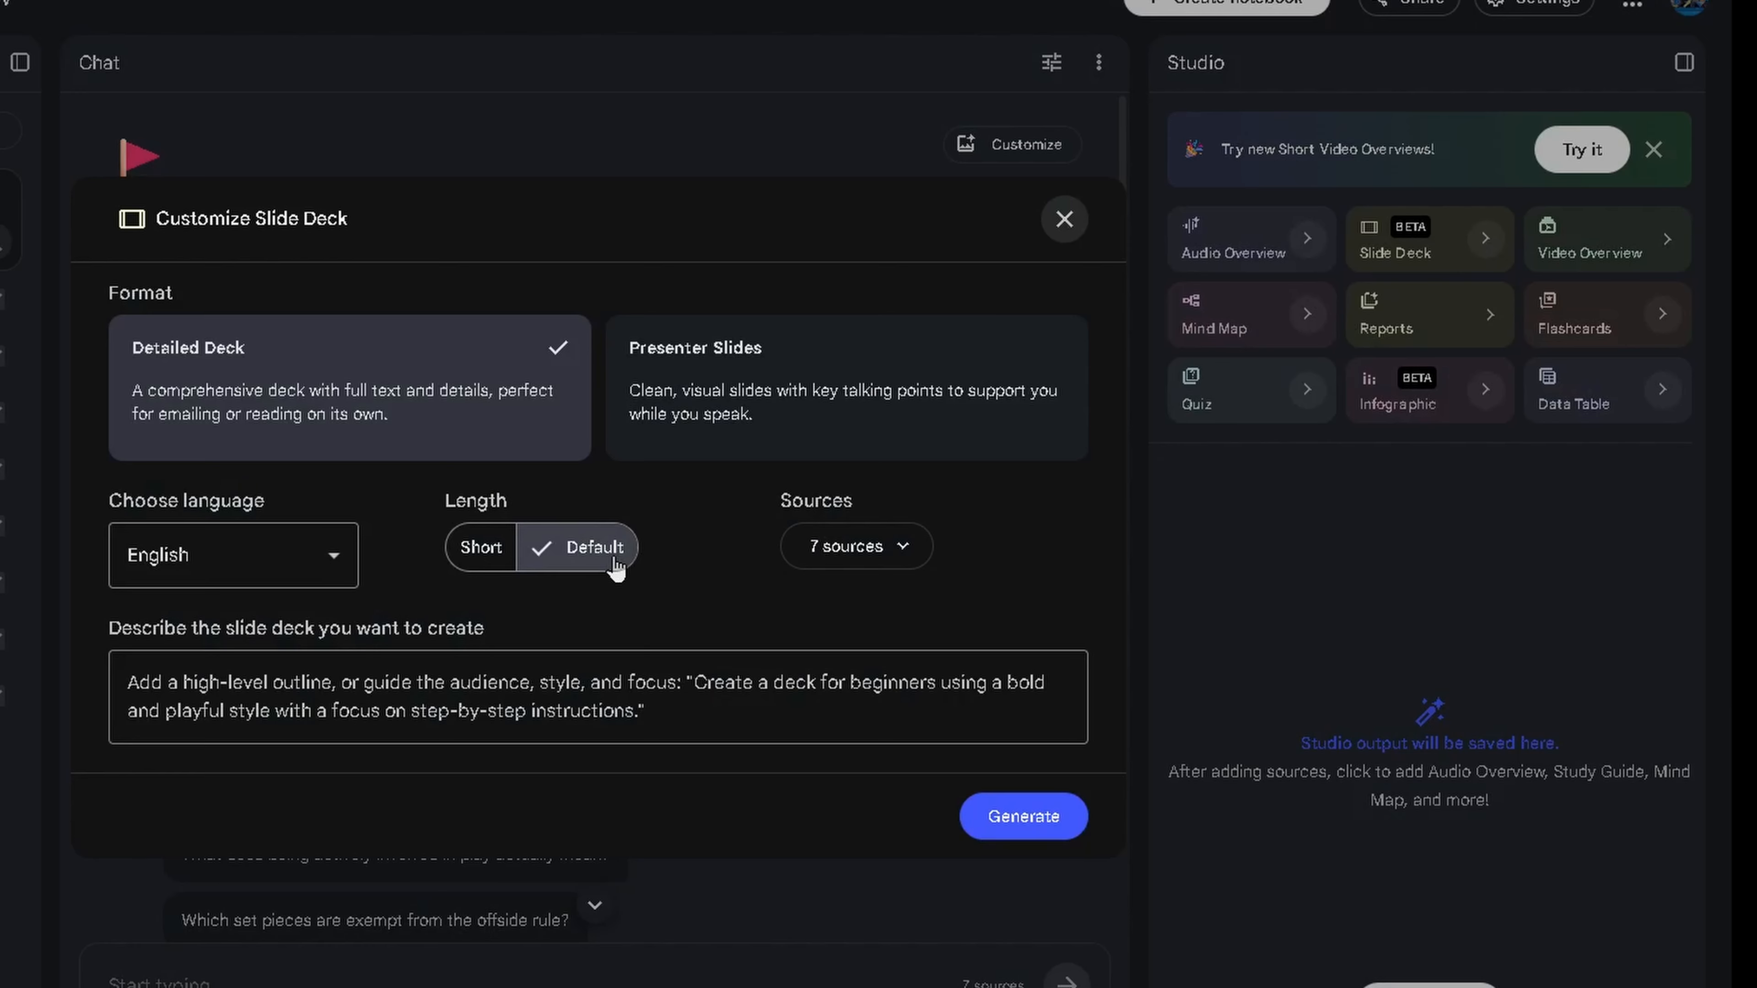
pyautogui.click(430, 709)
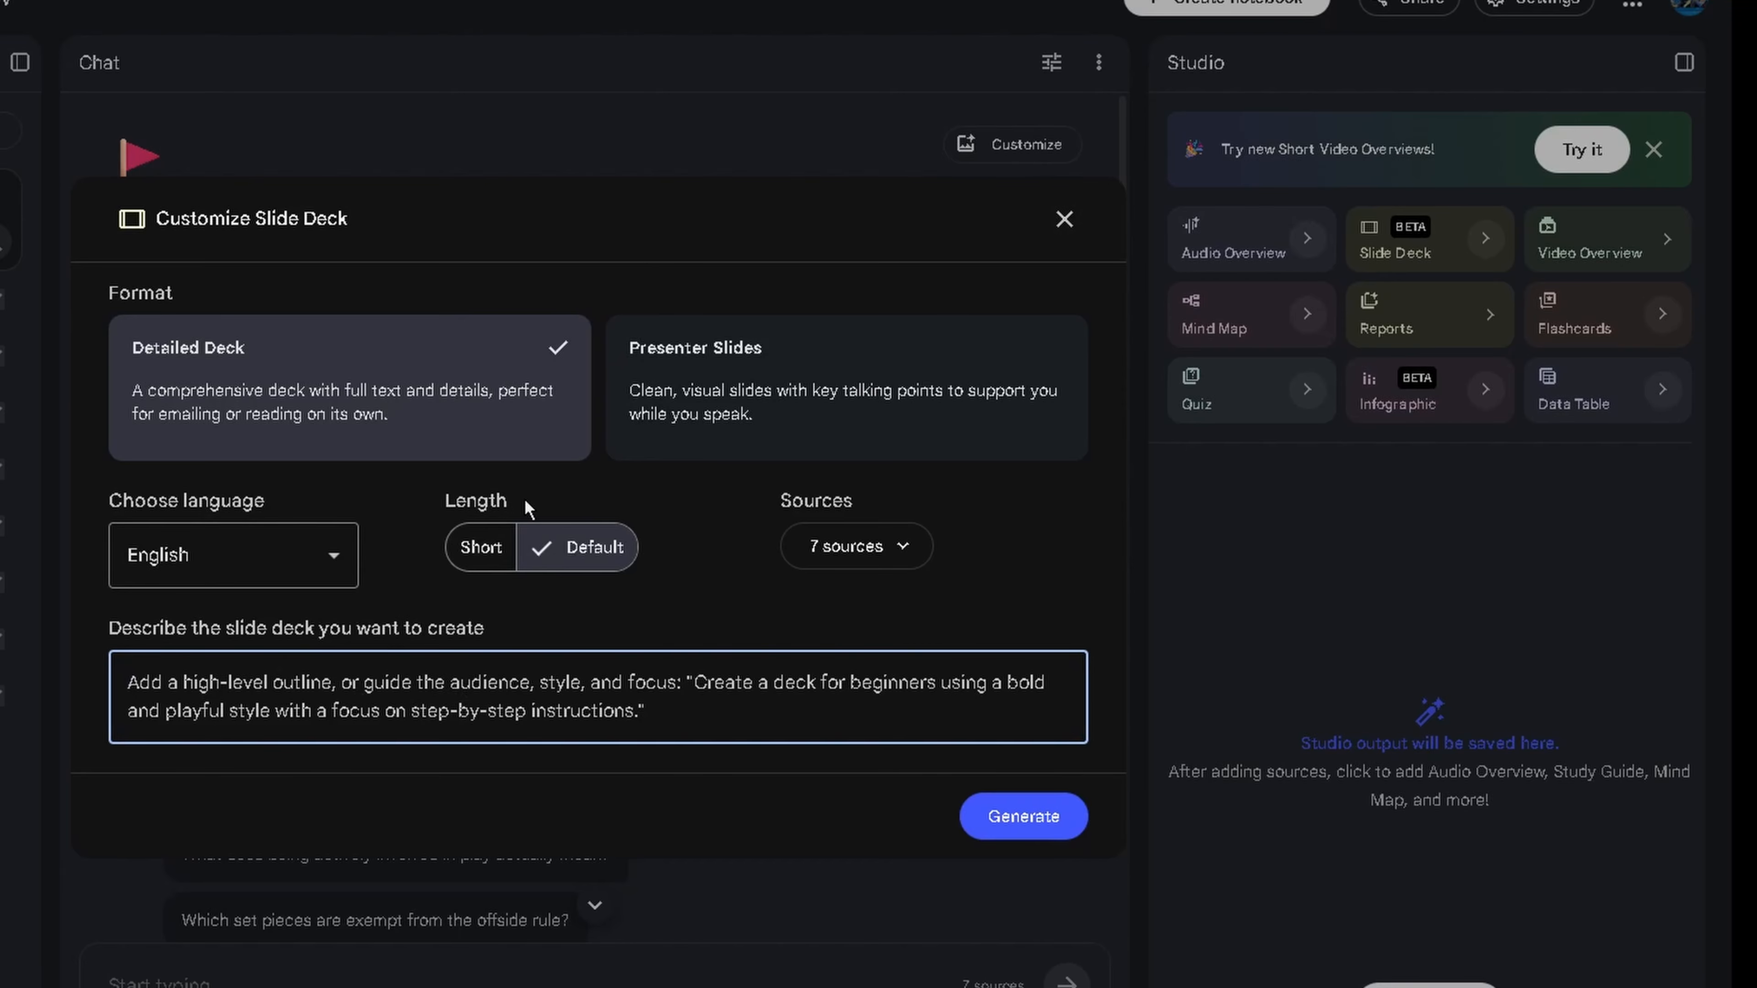
pyautogui.click(1003, 821)
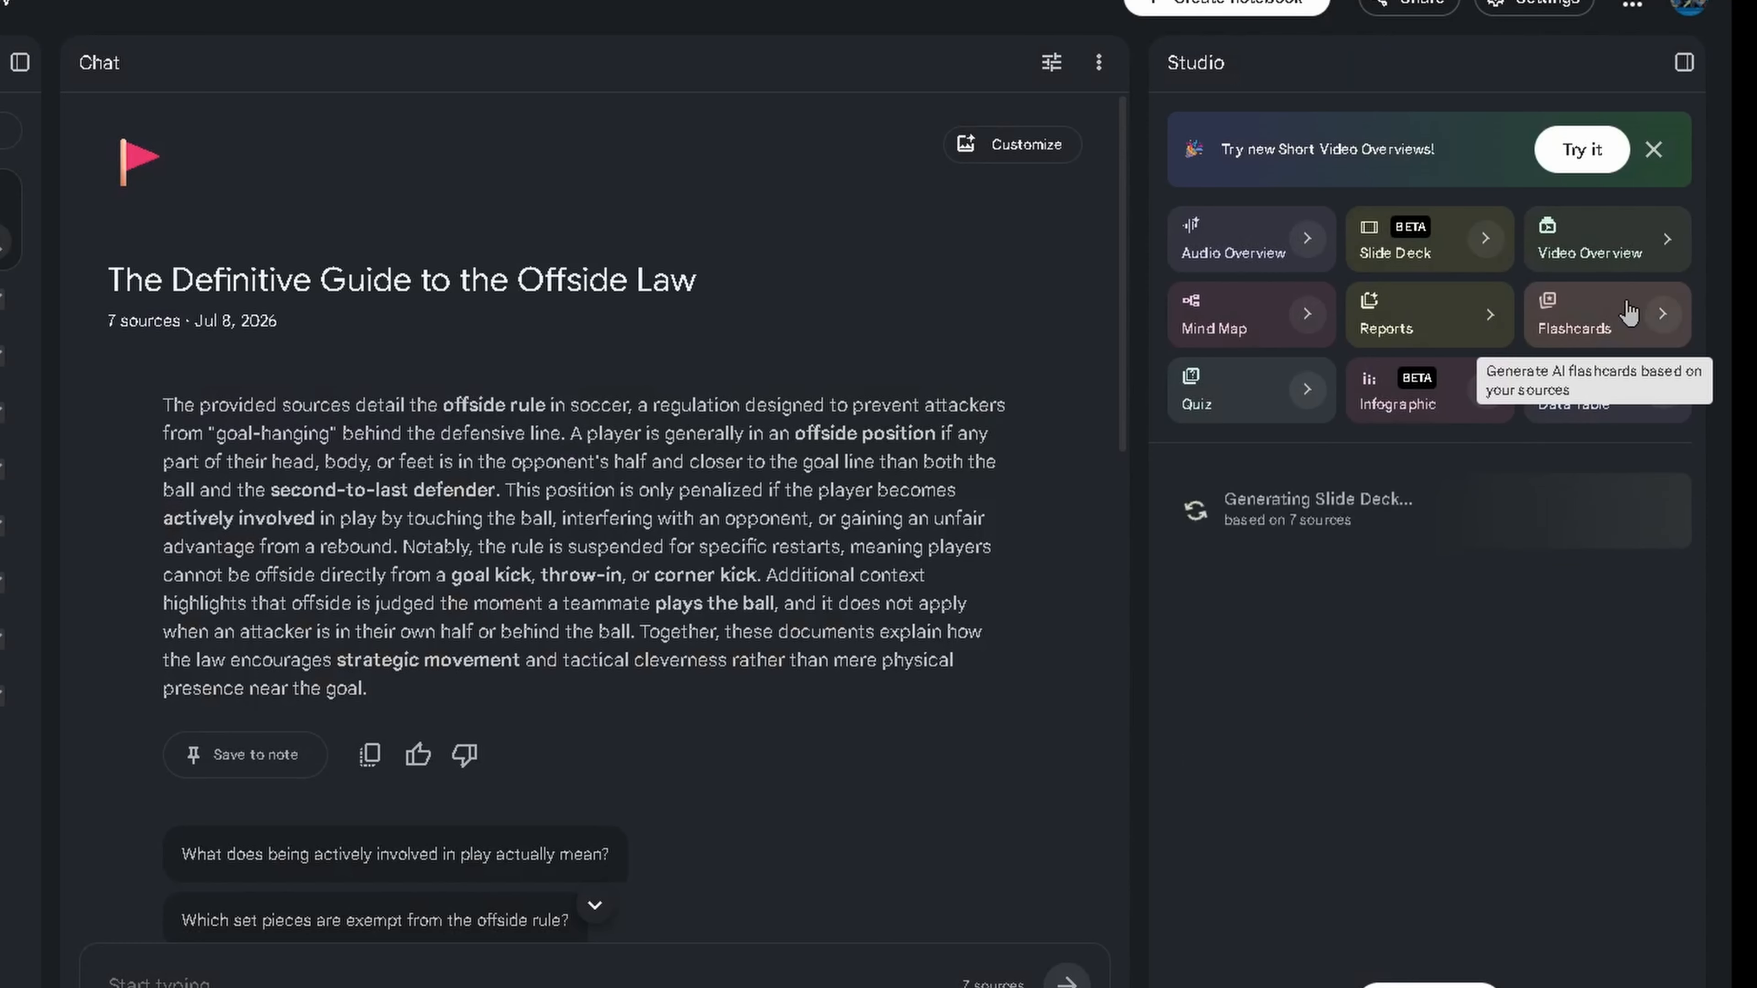
# Start customizing a Video Overview, compare the Short format with Explainer, keep Explainer and browse the visual styles.
pyautogui.click(1668, 240)
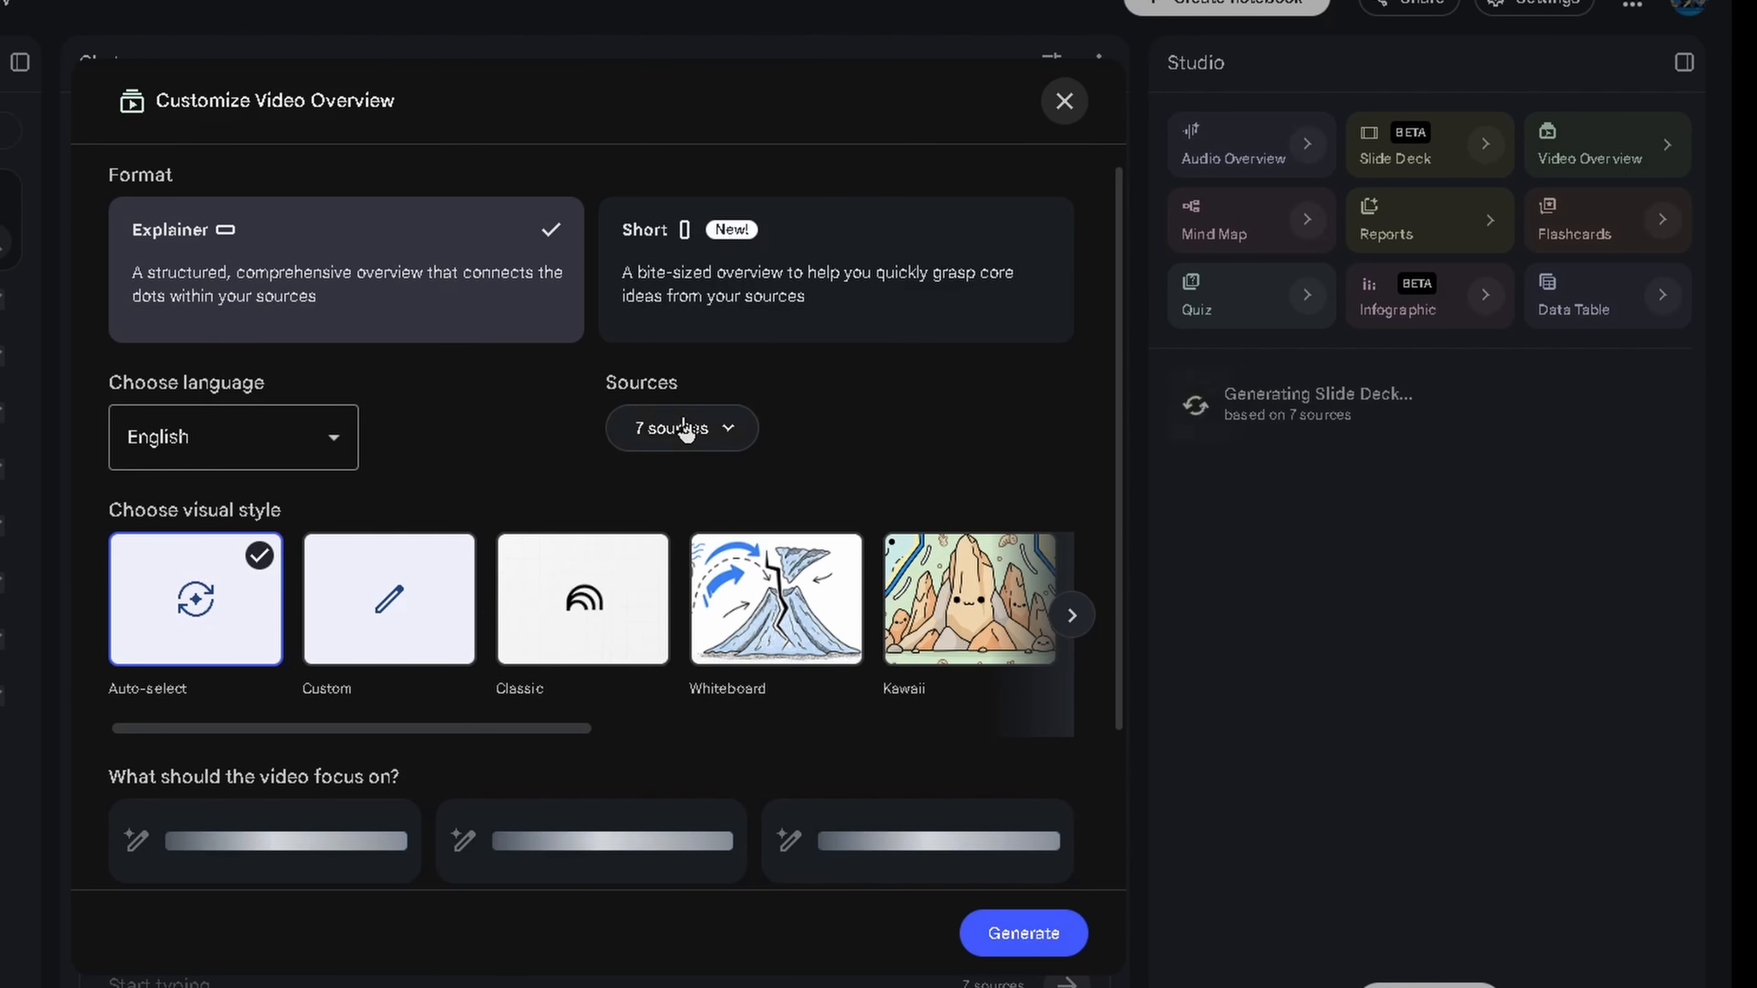
pyautogui.click(866, 312)
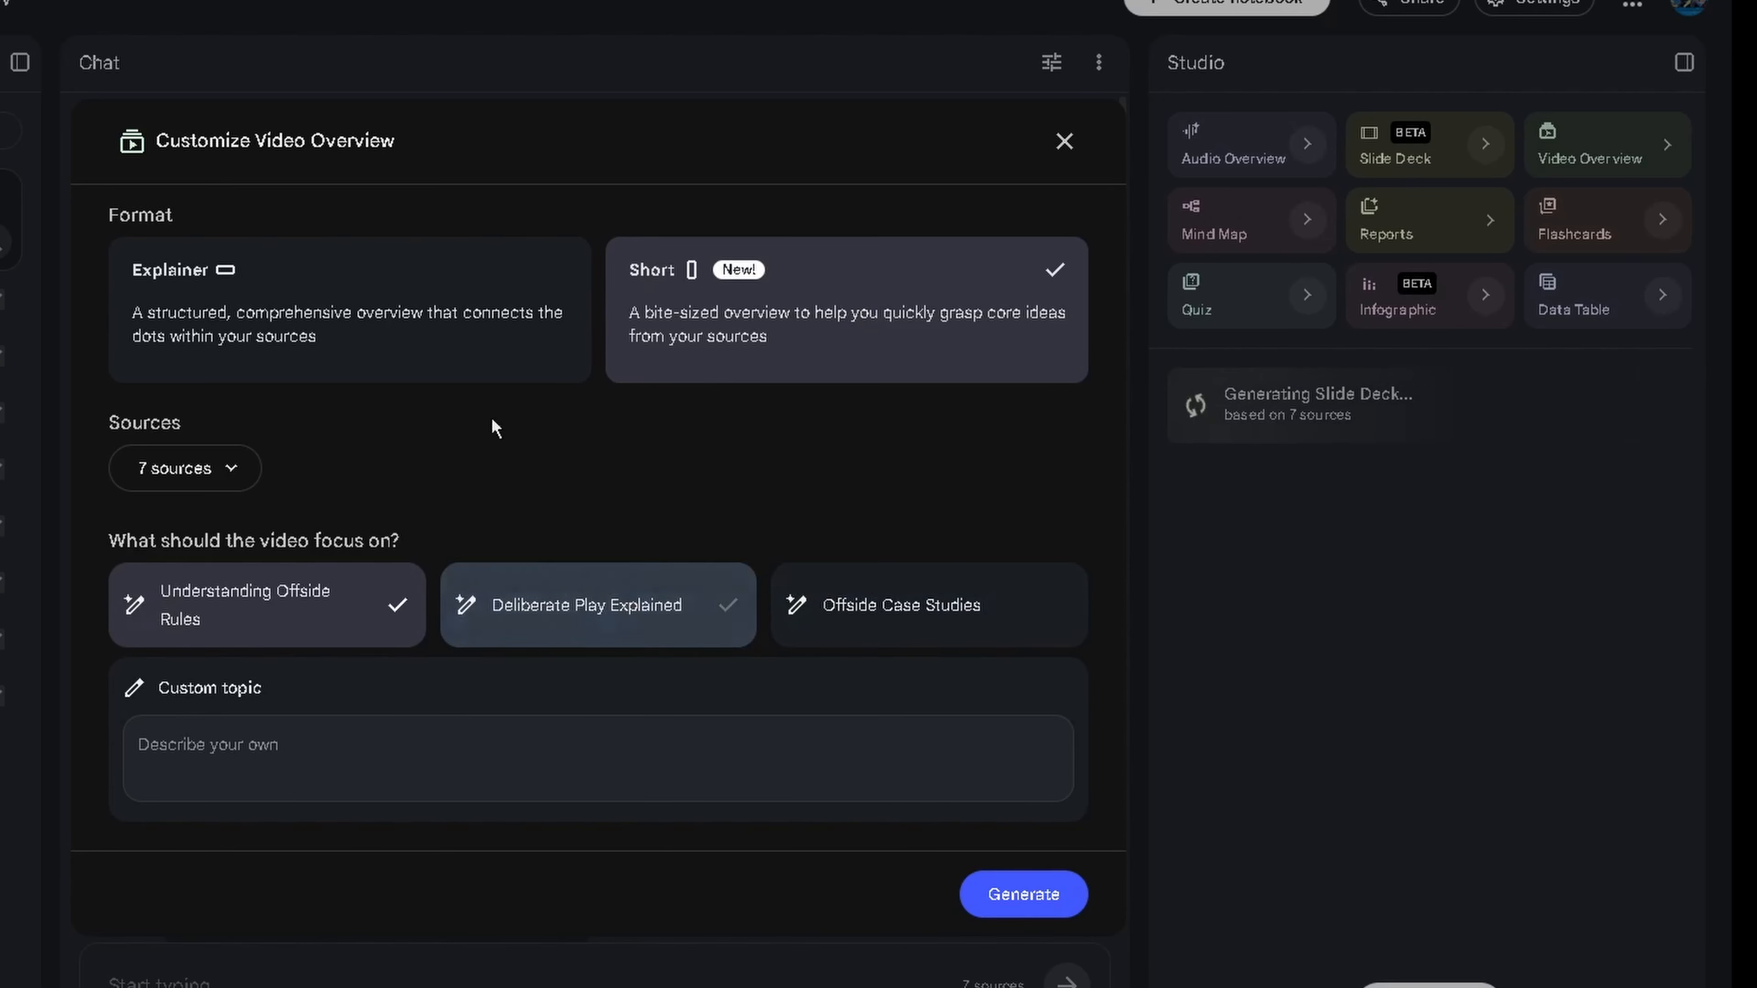
pyautogui.click(359, 333)
pyautogui.moveTo(458, 731); pyautogui.dragTo(713, 724)
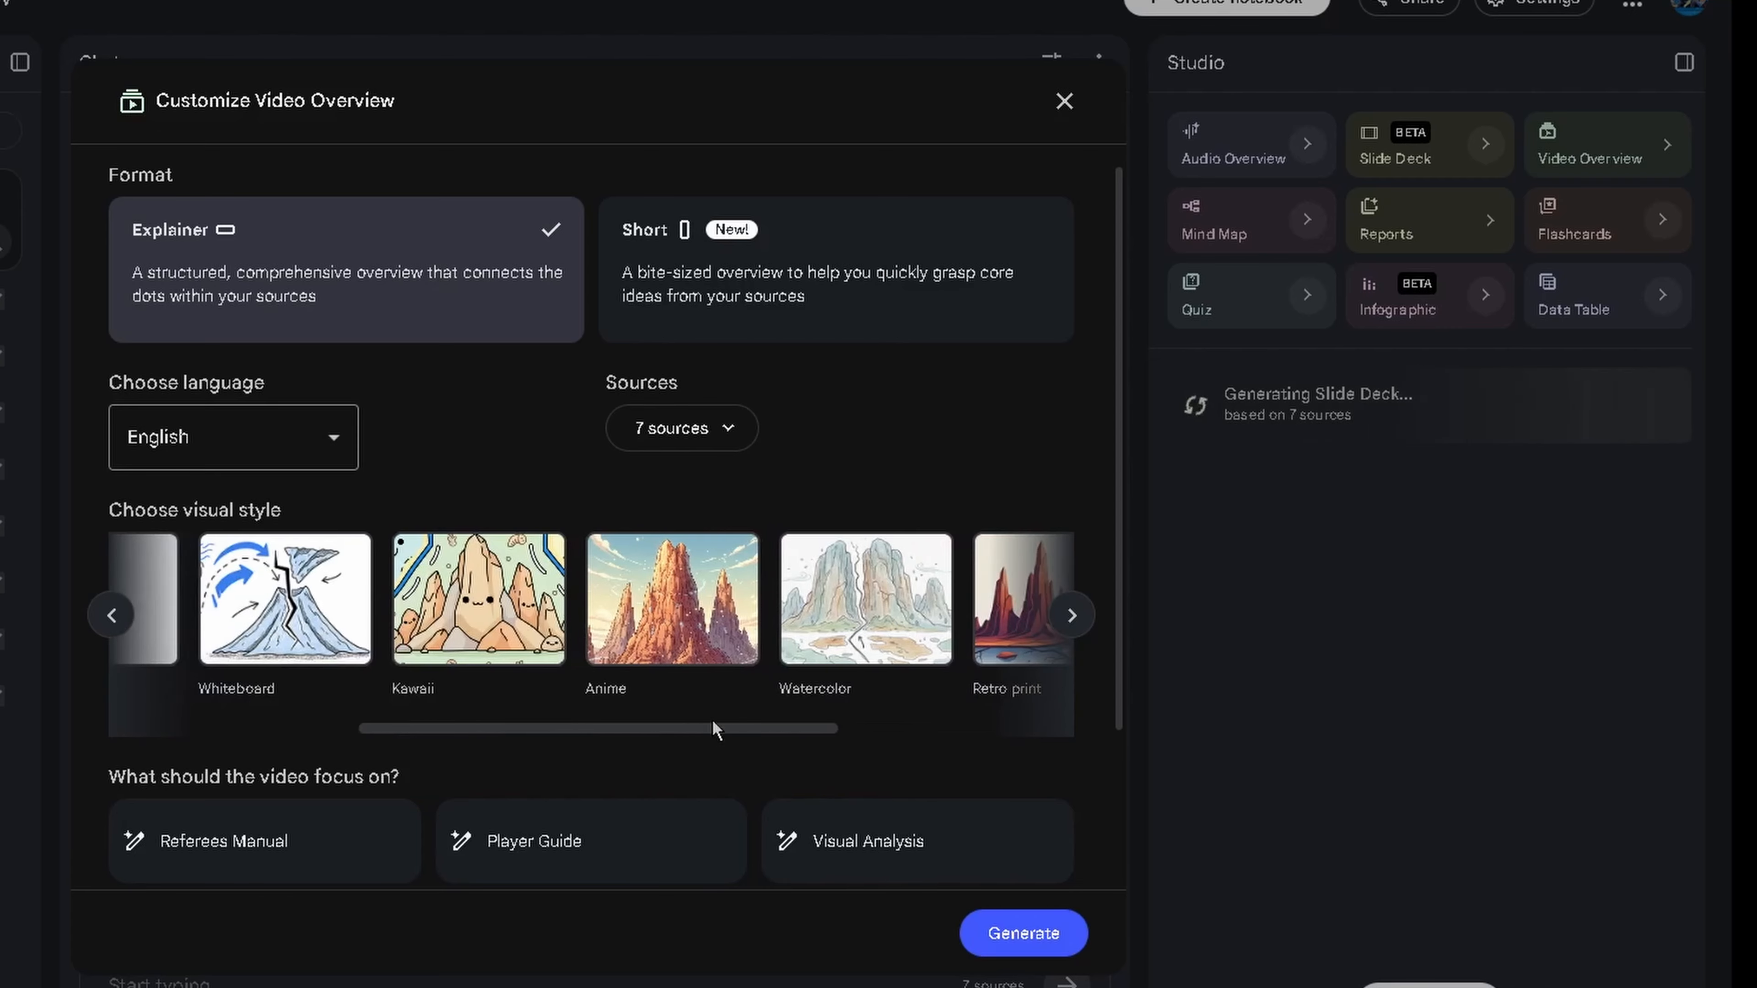
# Limit the video overview's sources to "Law 11 - Offside - IFAB" and "Law XI - Helpful Information - SAY Soccer".
pyautogui.click(704, 427)
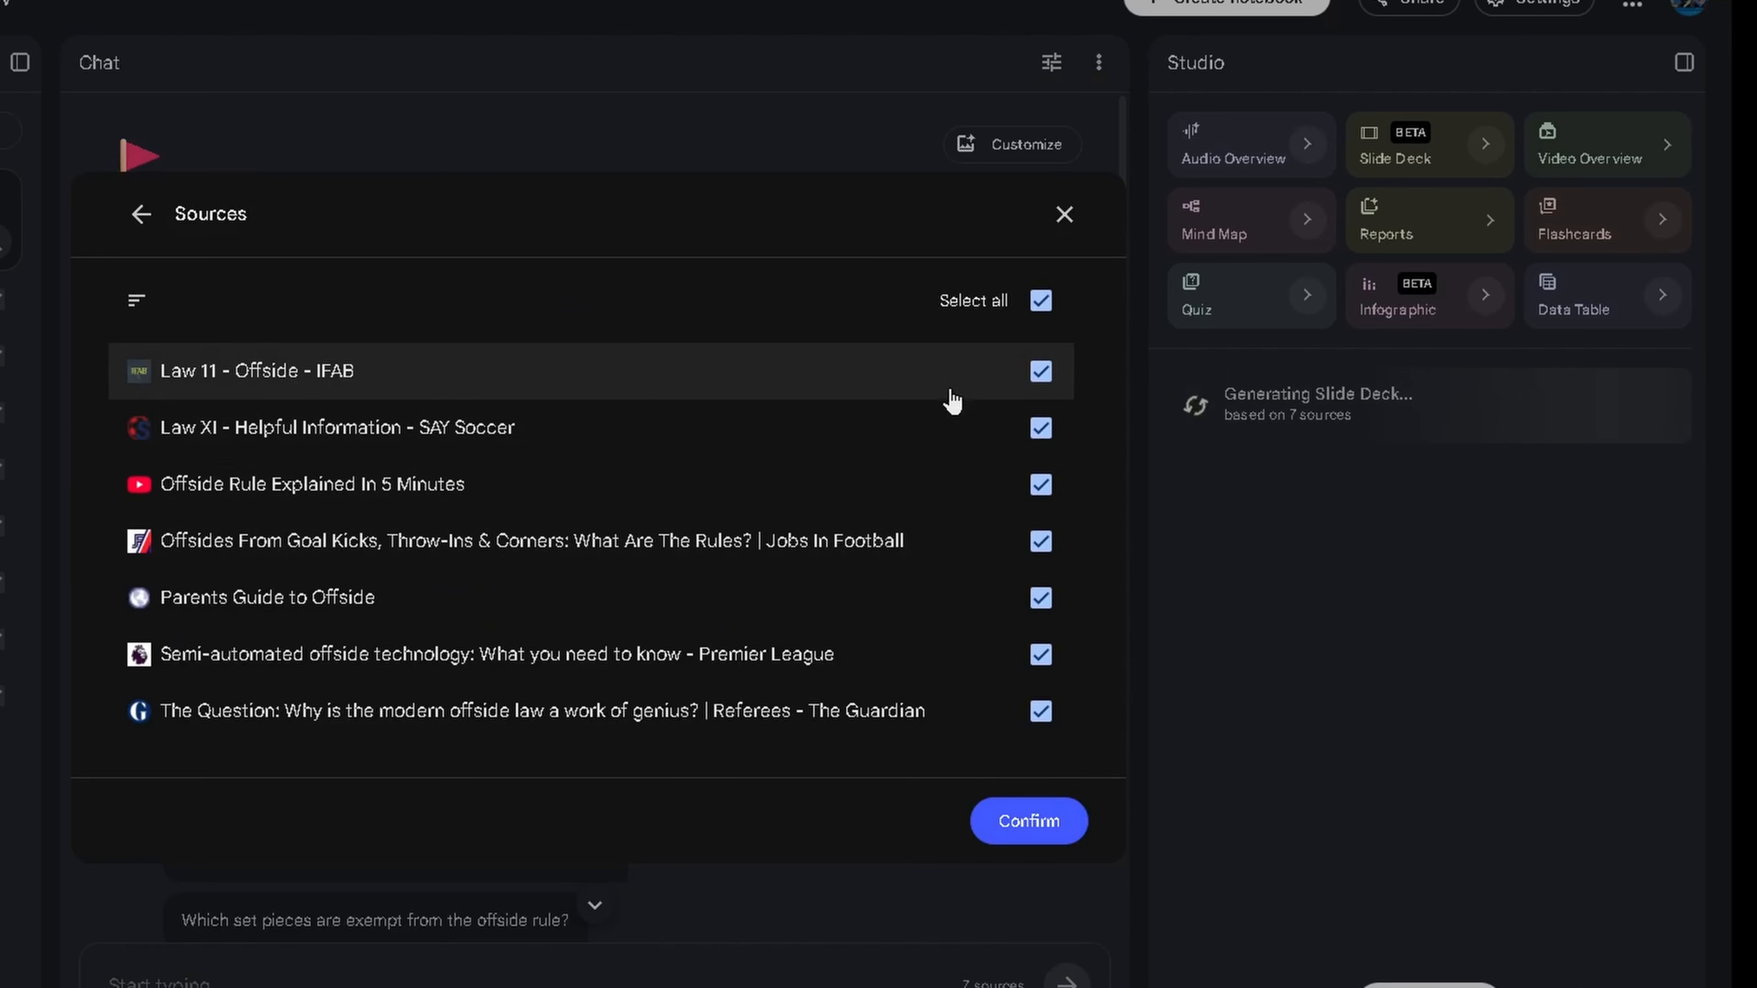
pyautogui.click(1037, 302)
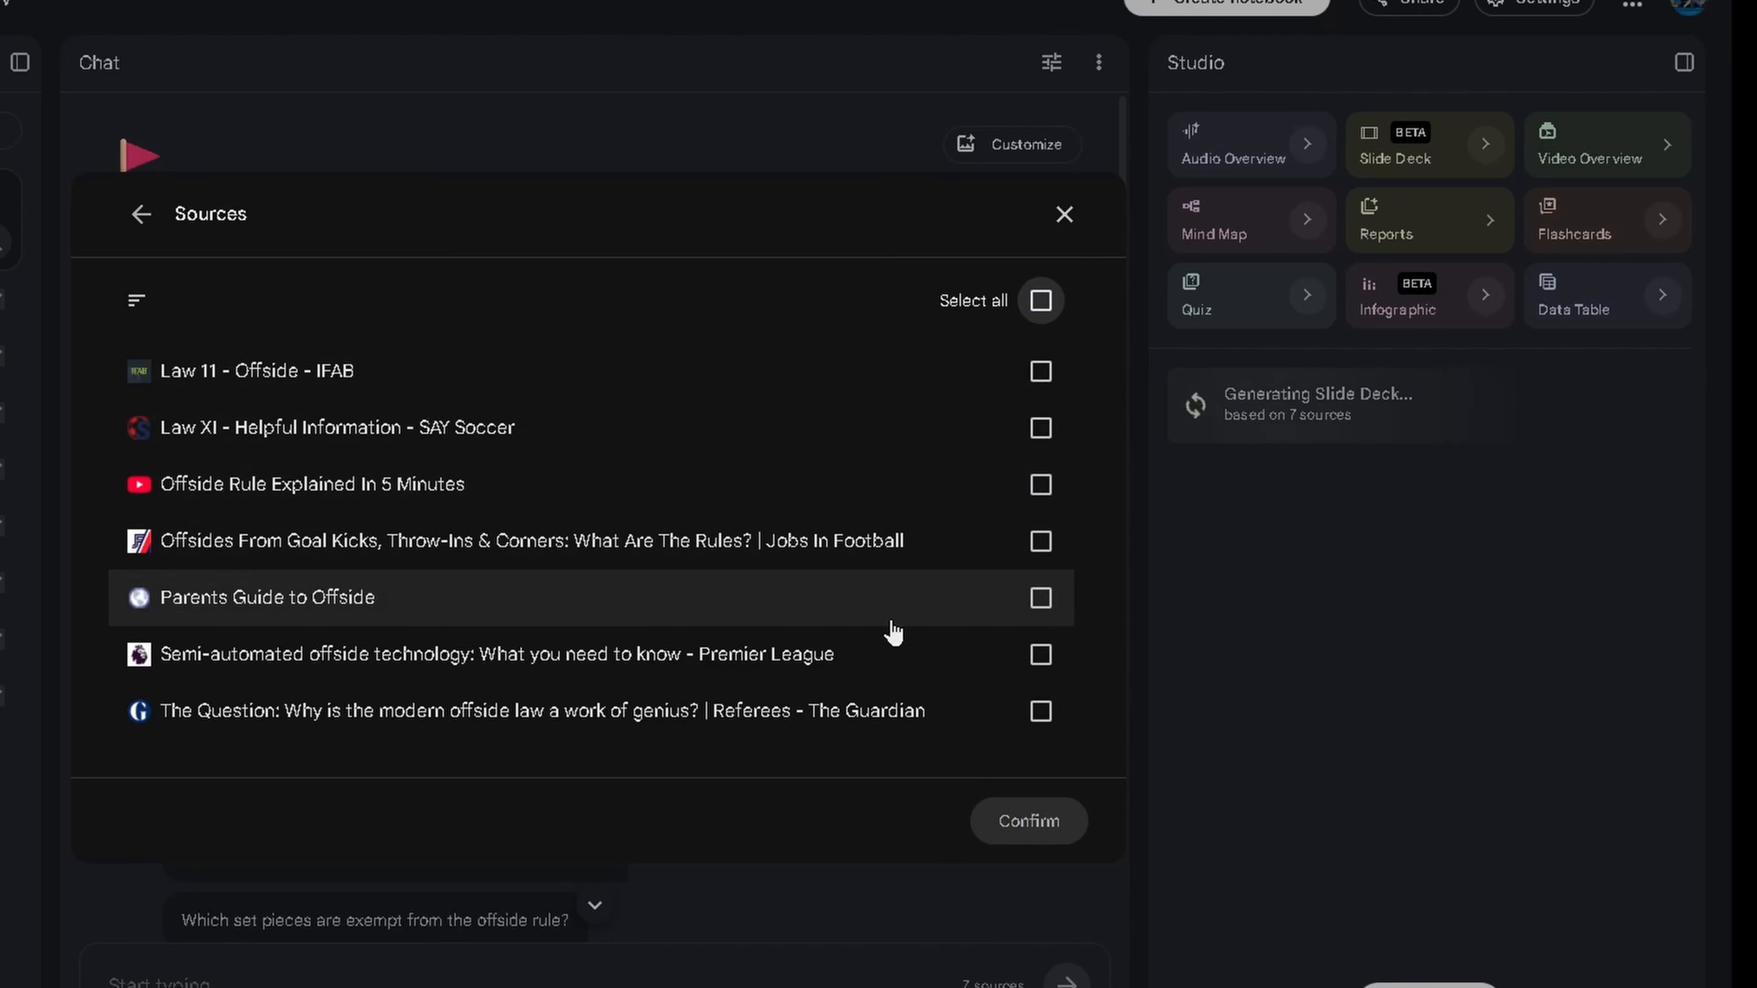
pyautogui.click(1046, 434)
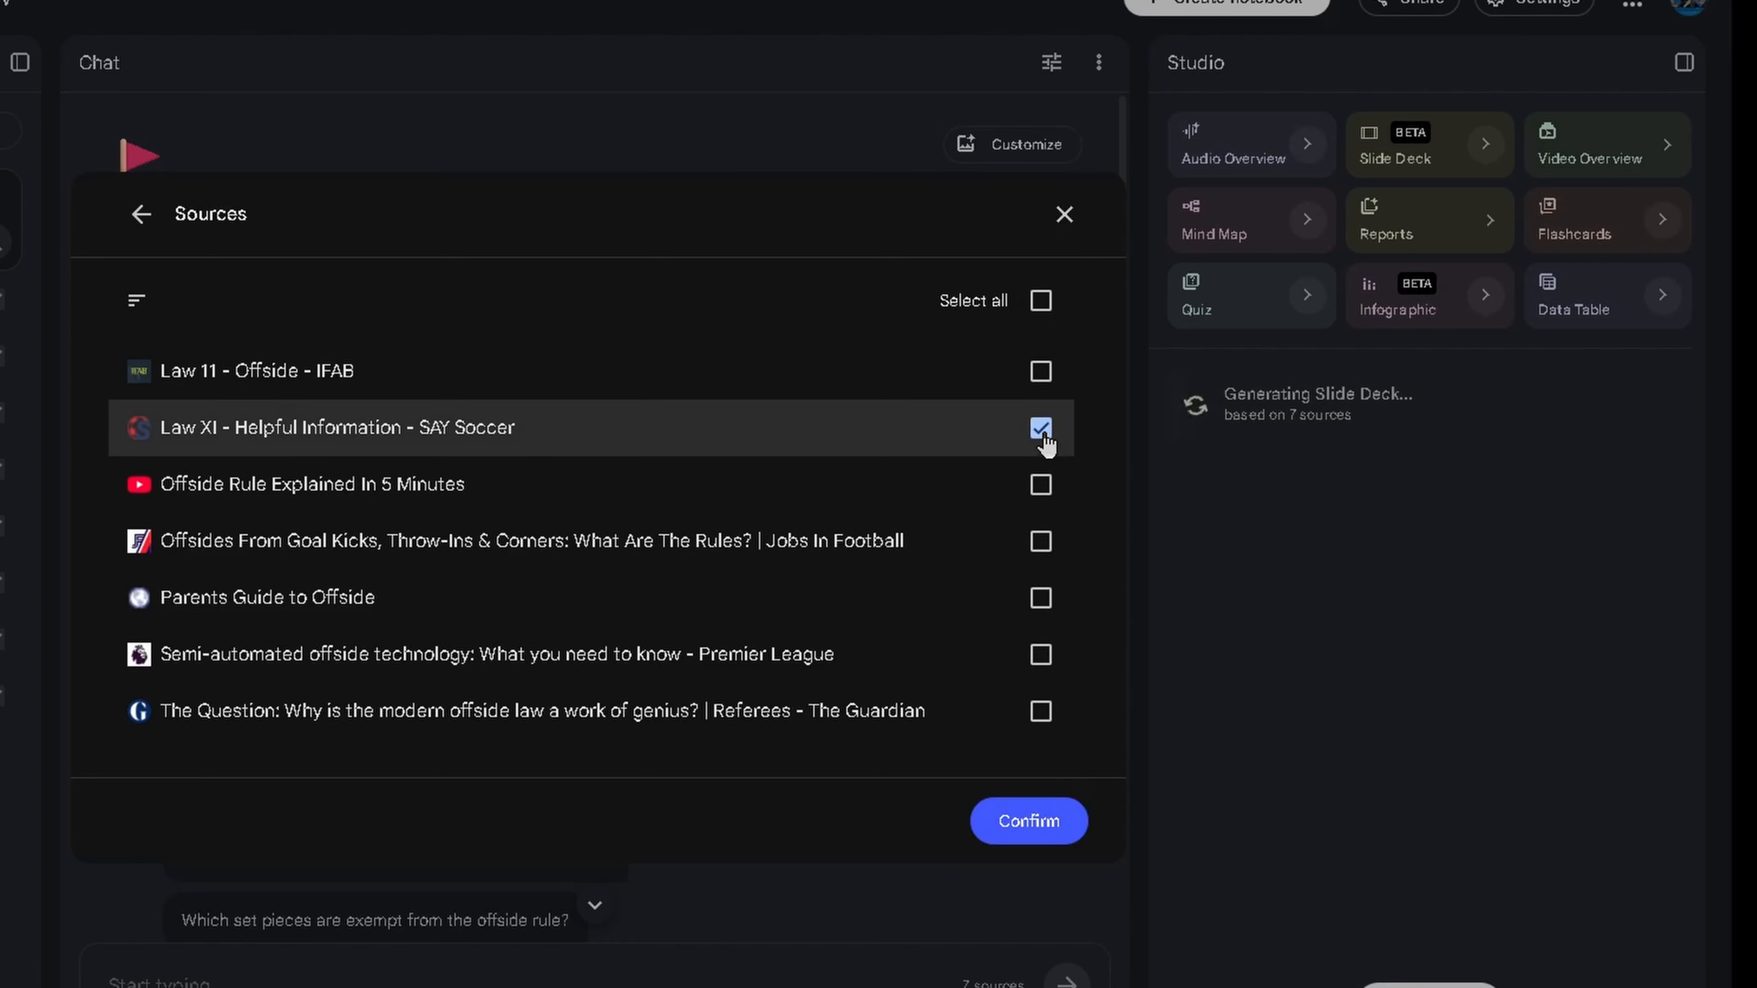
pyautogui.click(1041, 374)
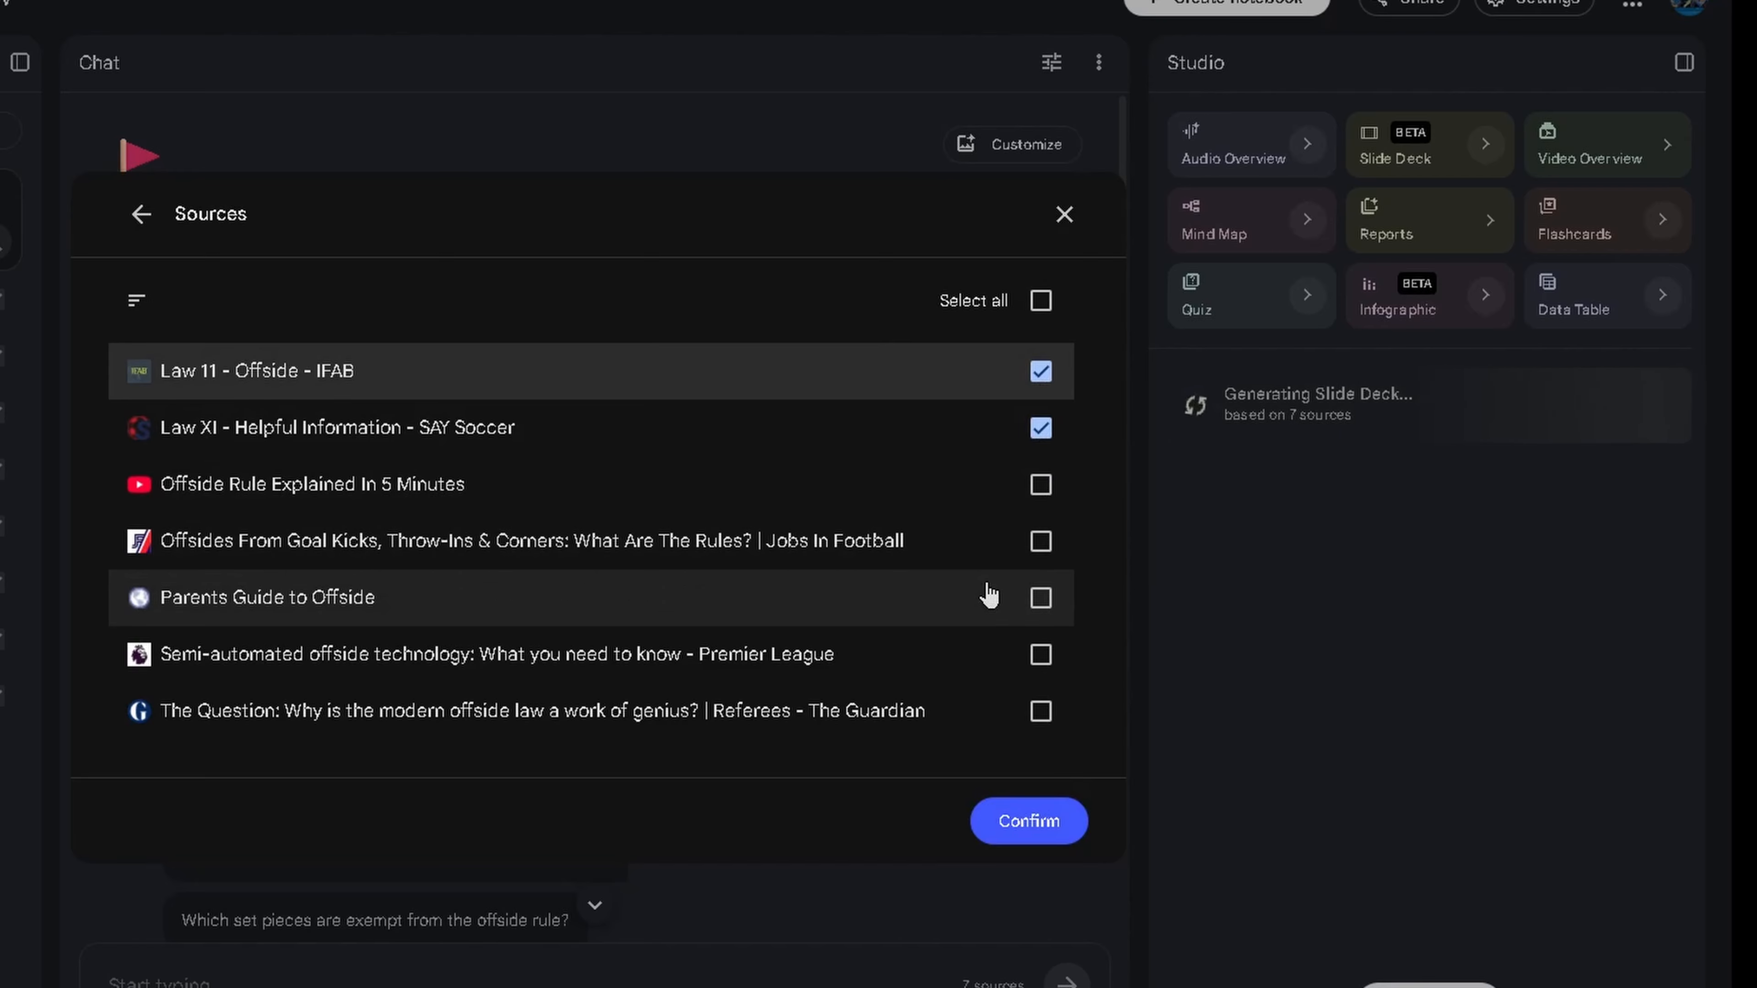
pyautogui.click(1030, 824)
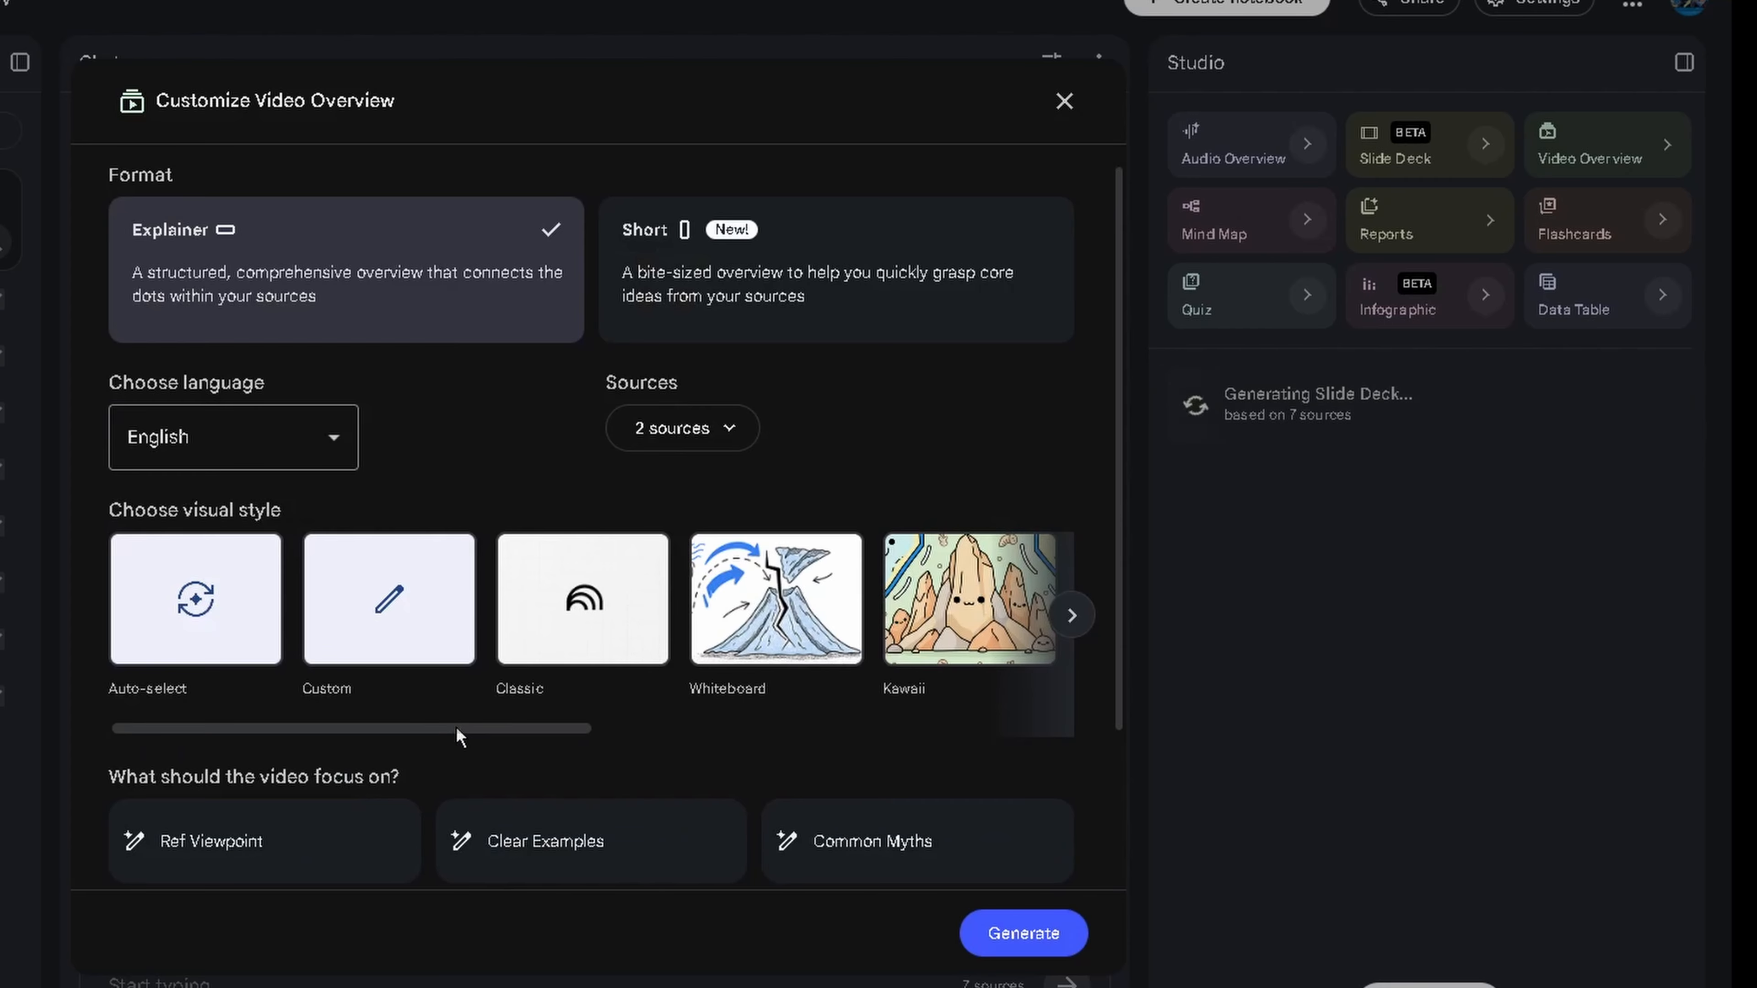
# Generate the English Explainer video overview with the custom topic "How football offside rules work".
pyautogui.moveTo(456, 726)
pyautogui.mouseDown()
pyautogui.moveTo(812, 730)
pyautogui.moveTo(465, 730)
pyautogui.mouseUp()
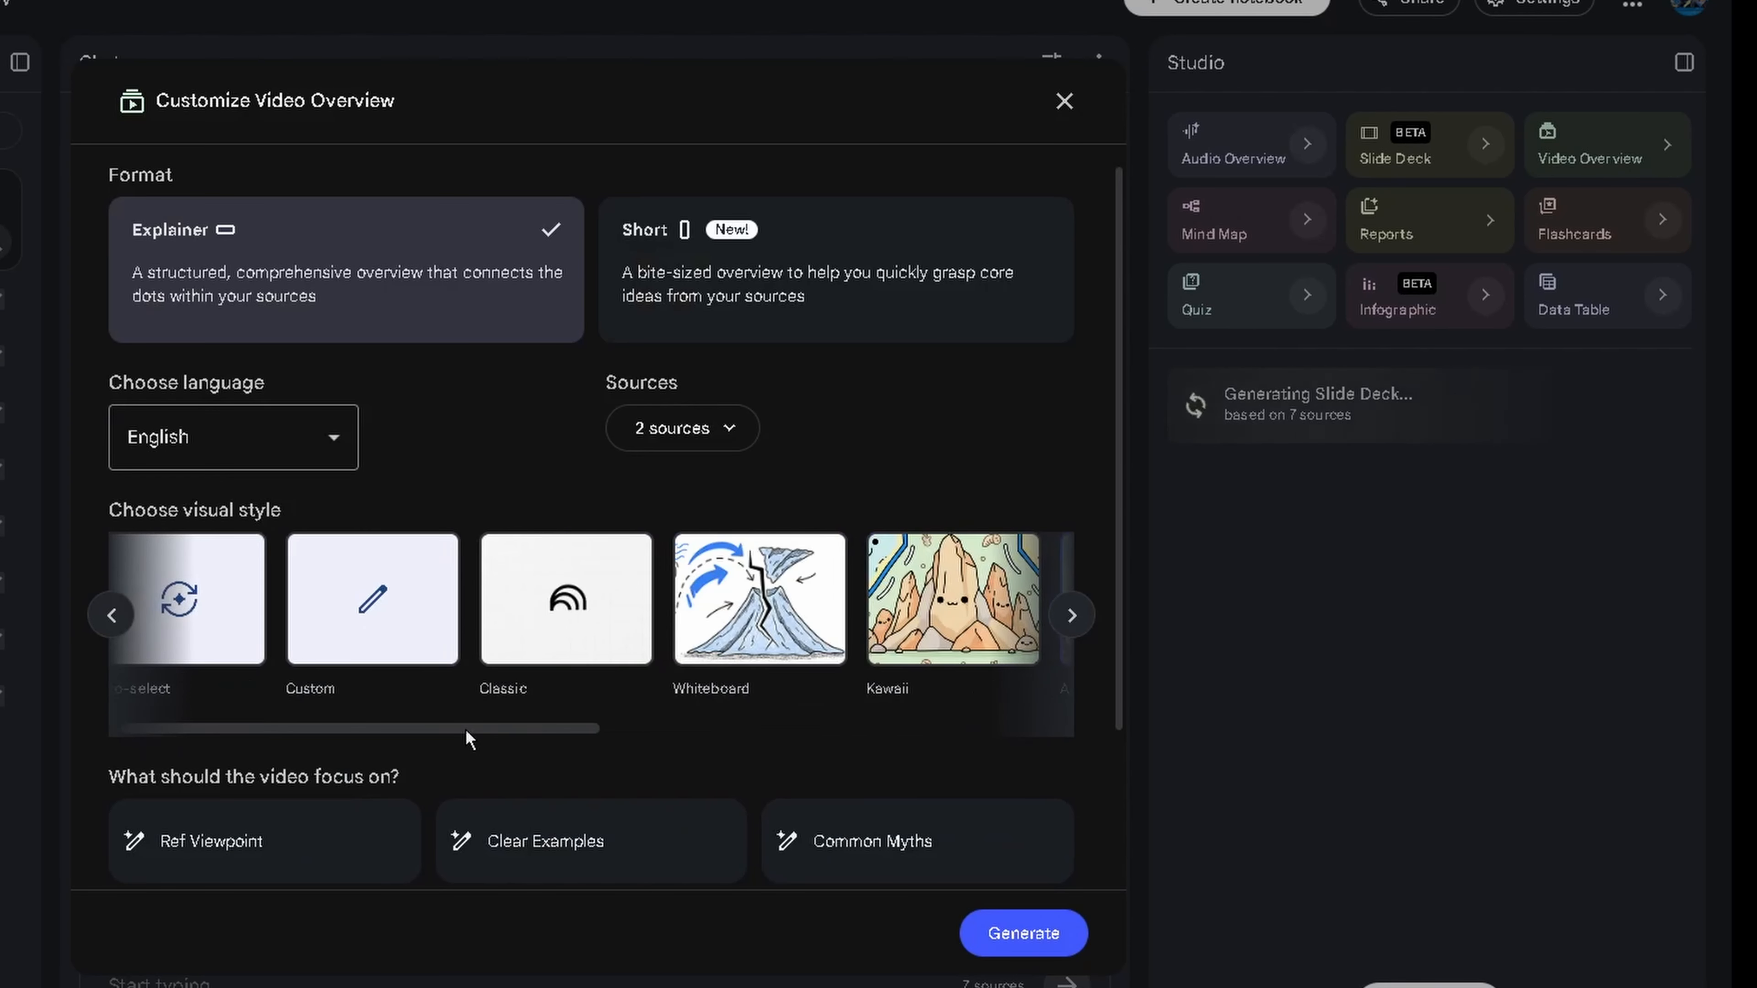
pyautogui.scroll(-3, 769, 562)
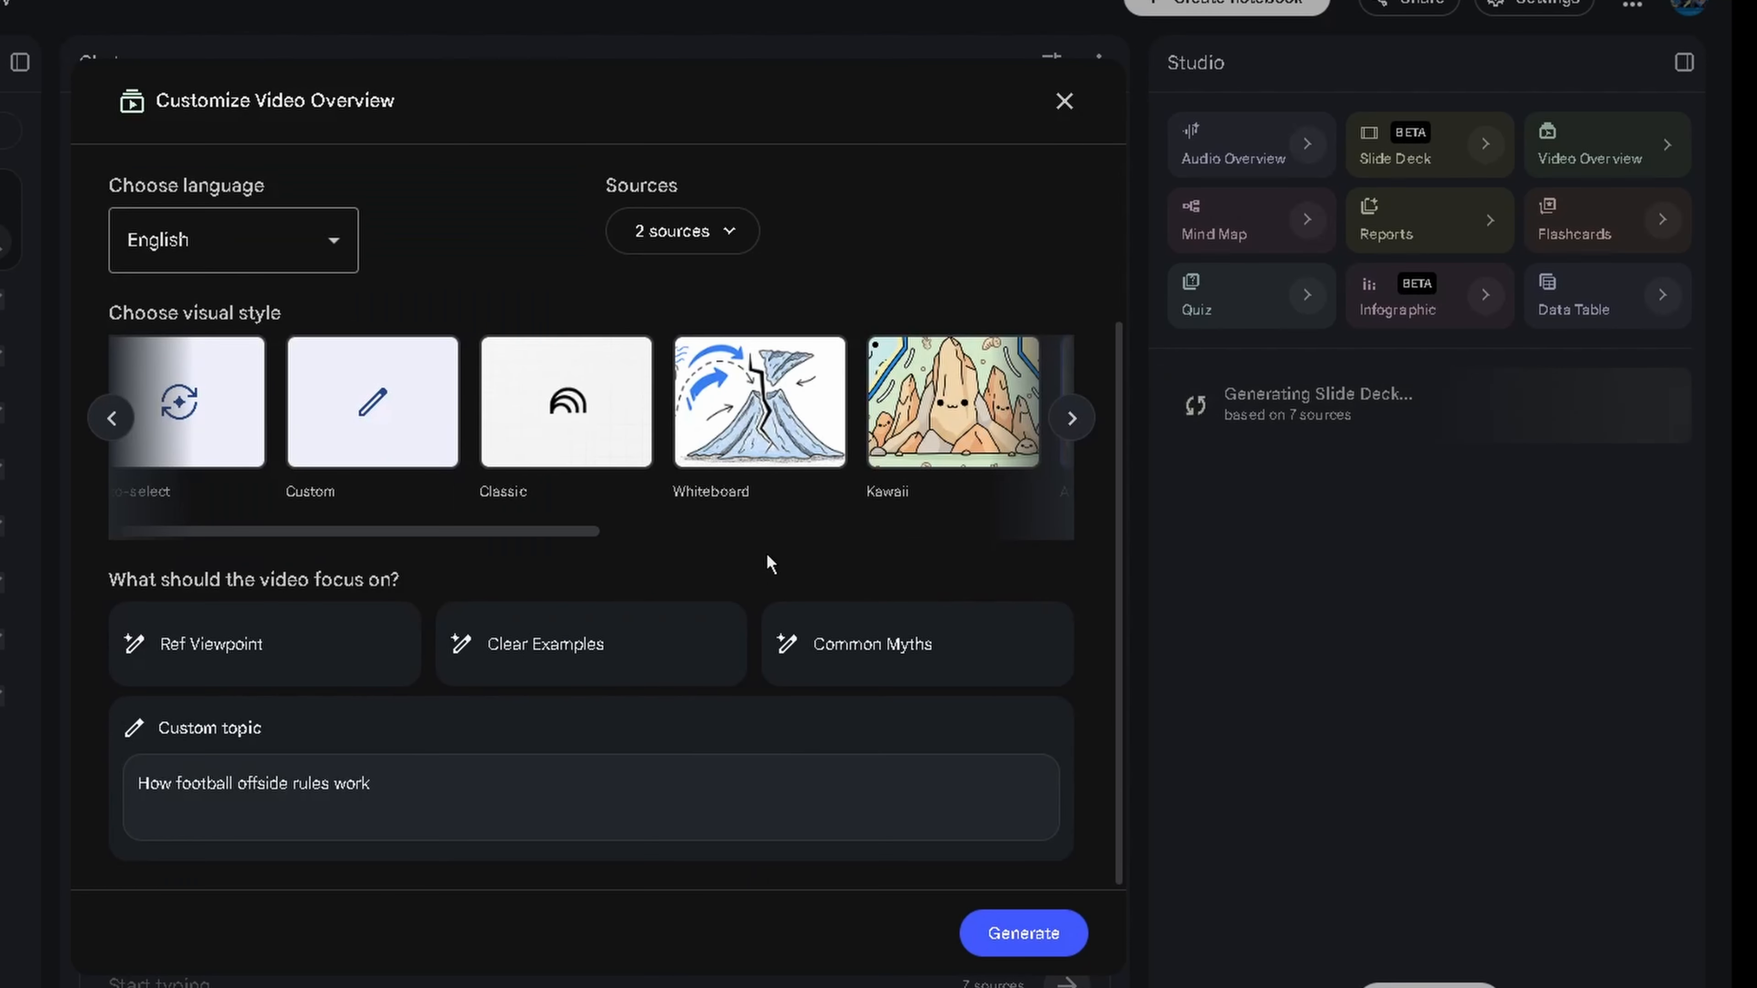
pyautogui.click(1011, 936)
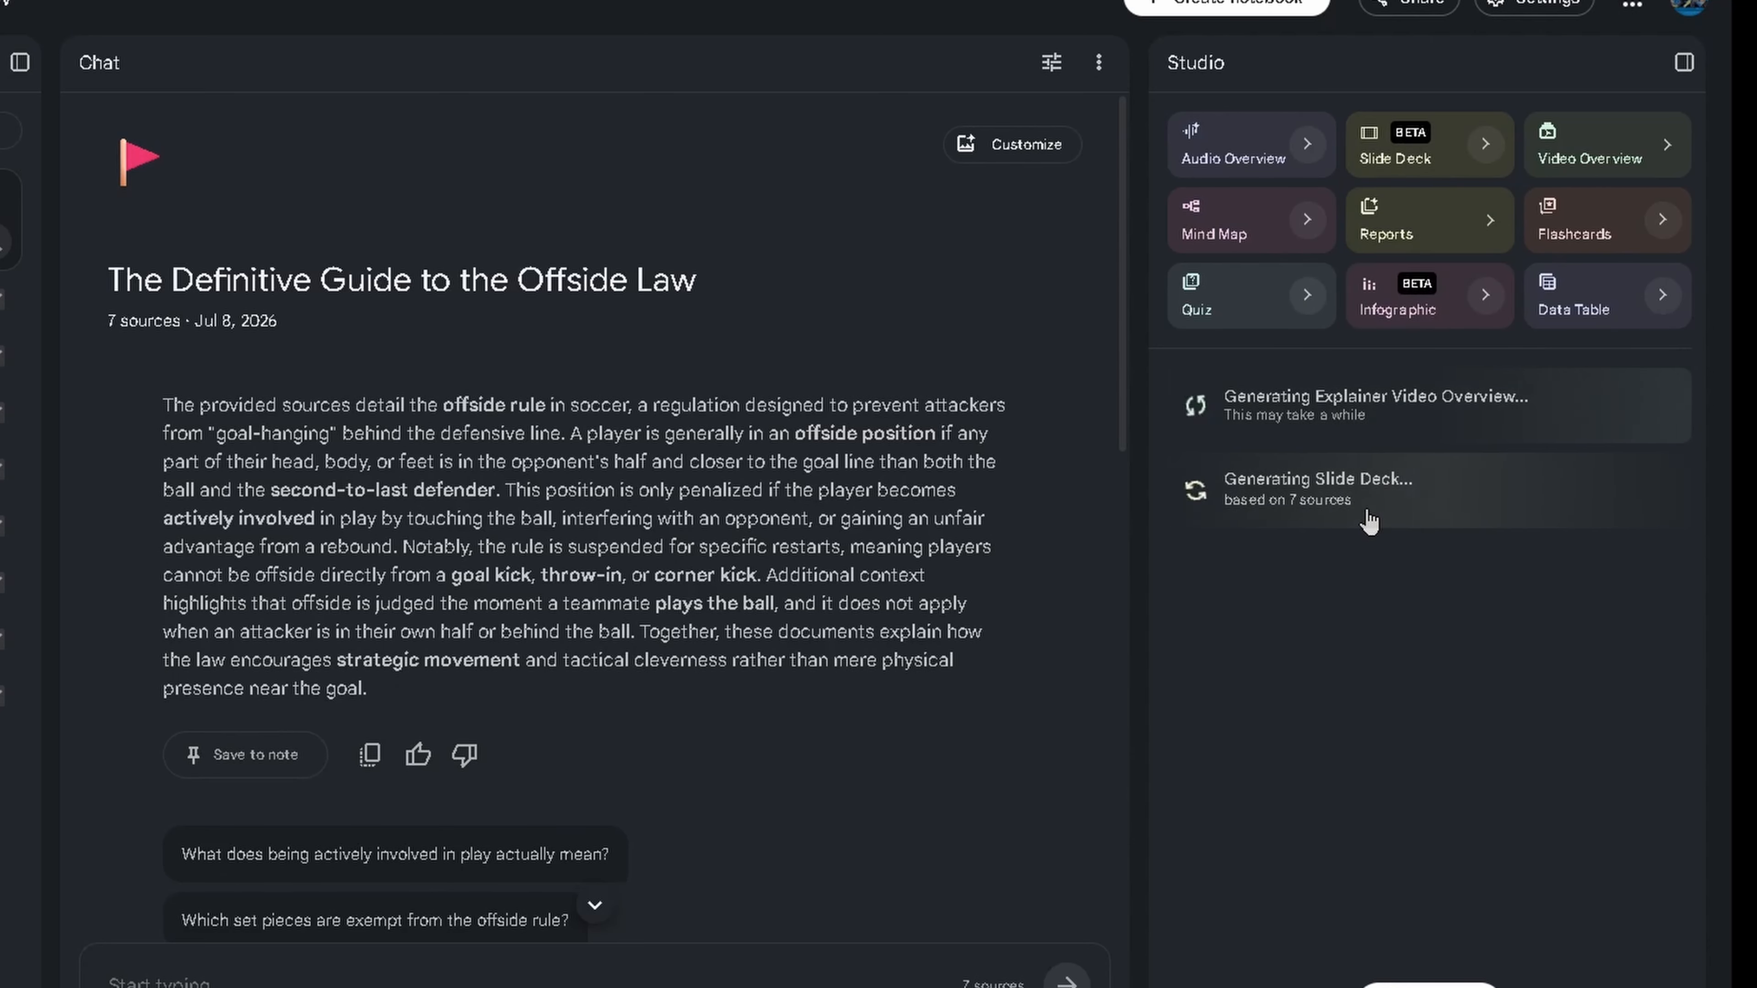
pyautogui.click(1487, 295)
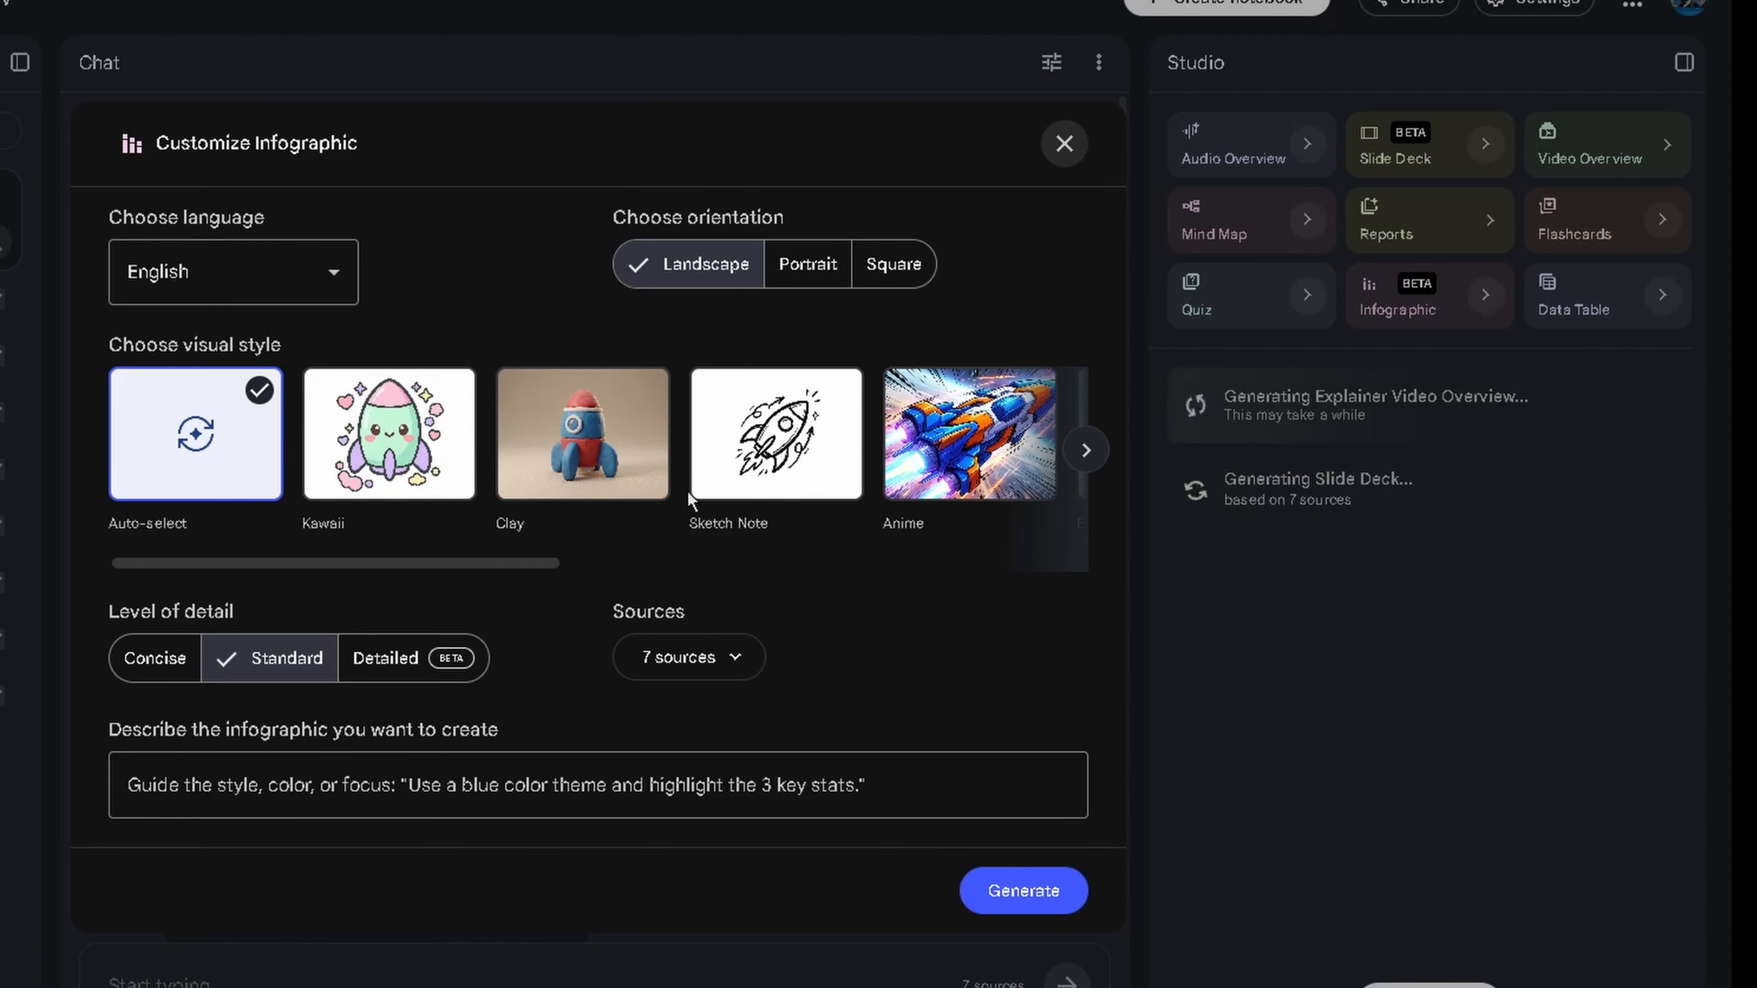
pyautogui.click(806, 265)
pyautogui.click(892, 265)
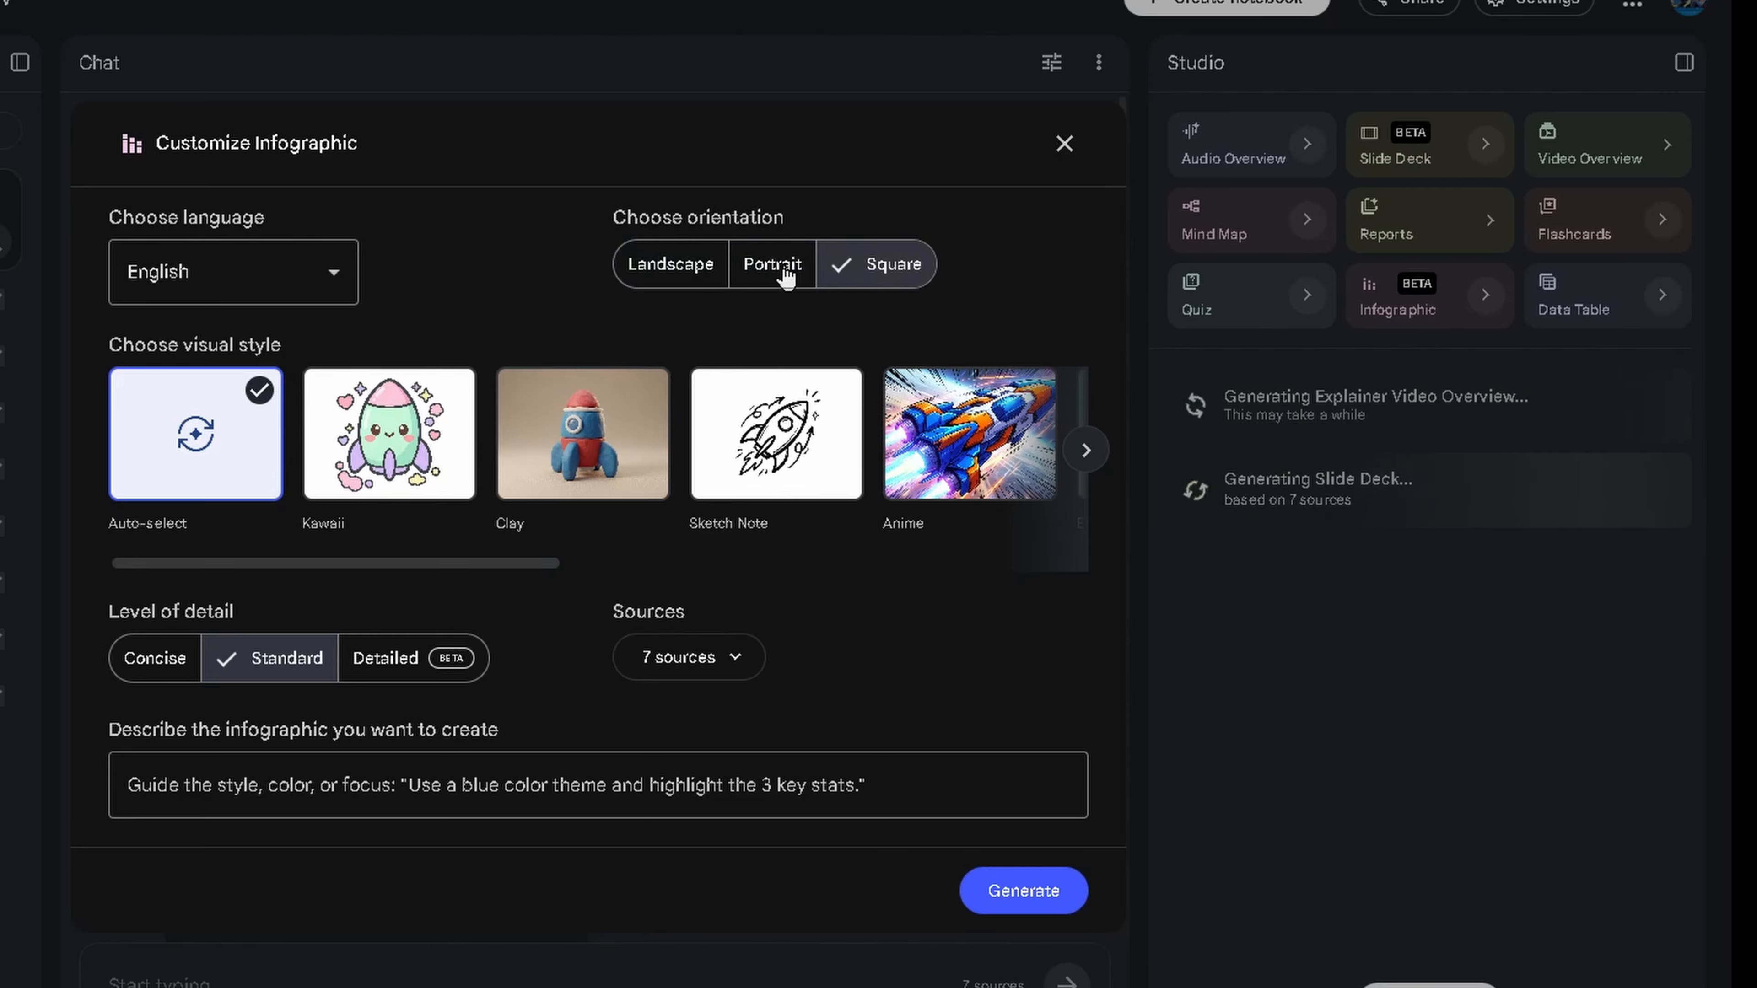
pyautogui.click(685, 265)
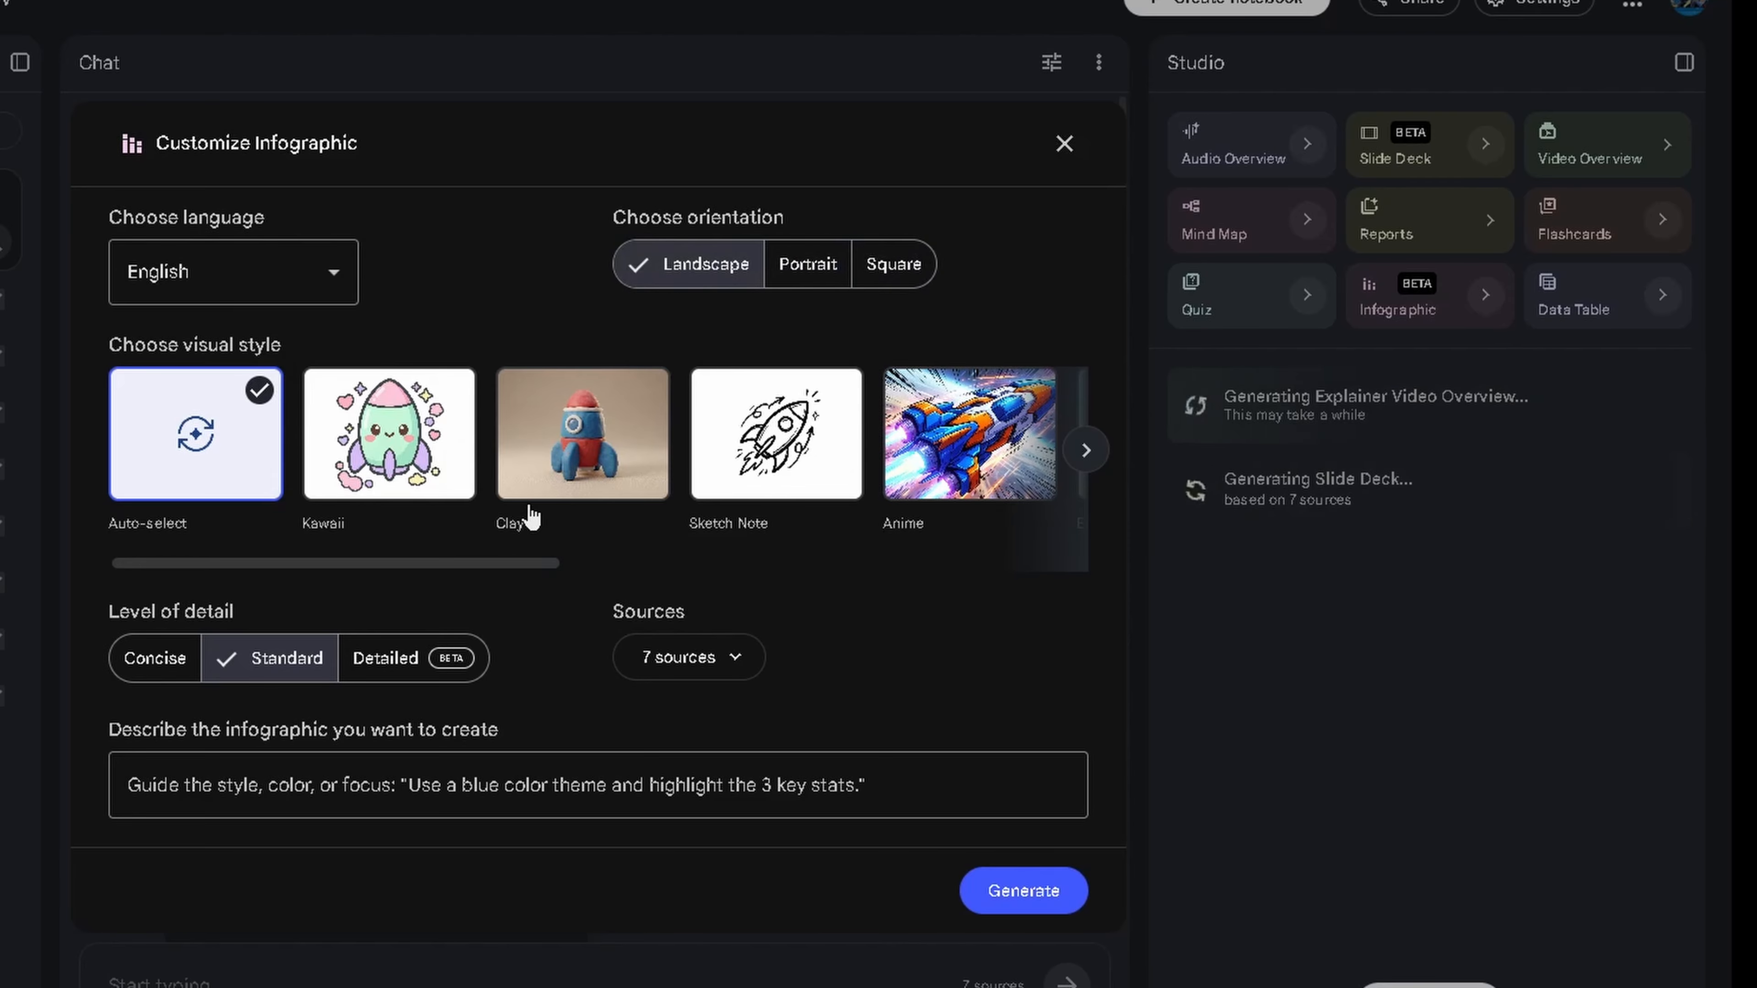
pyautogui.moveTo(504, 572)
pyautogui.mouseDown()
pyautogui.moveTo(1066, 594)
pyautogui.moveTo(505, 586)
pyautogui.mouseUp()
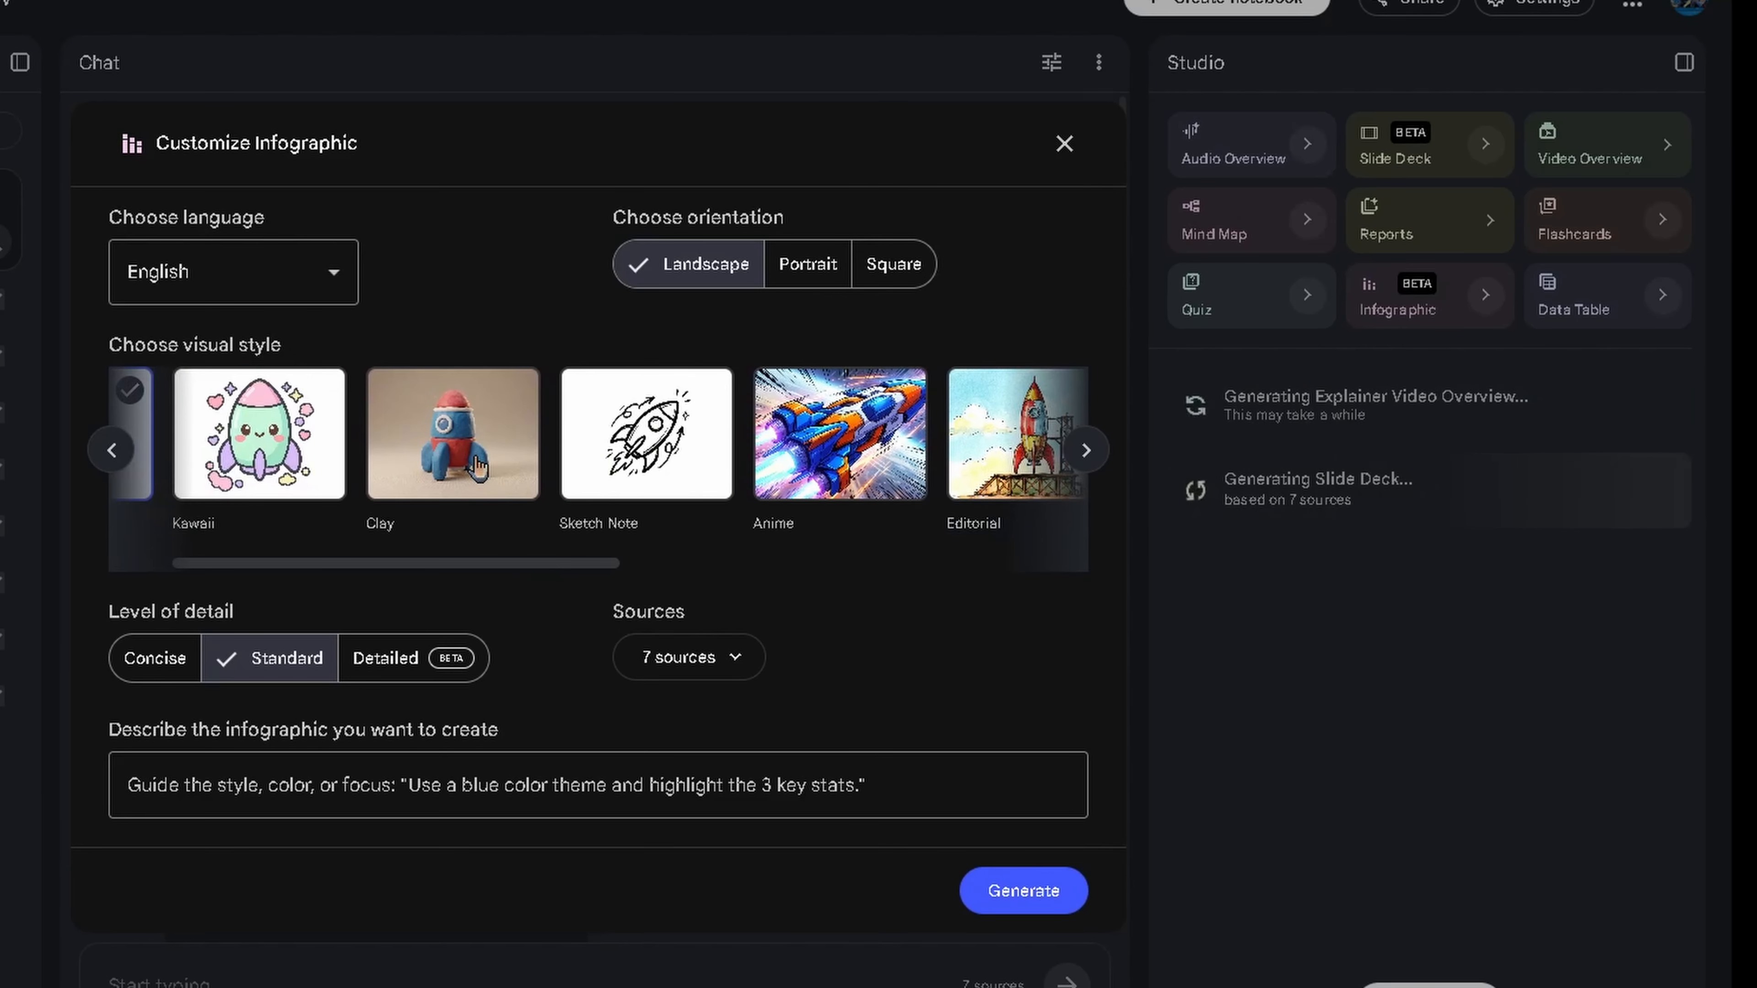
pyautogui.click(475, 462)
pyautogui.click(381, 672)
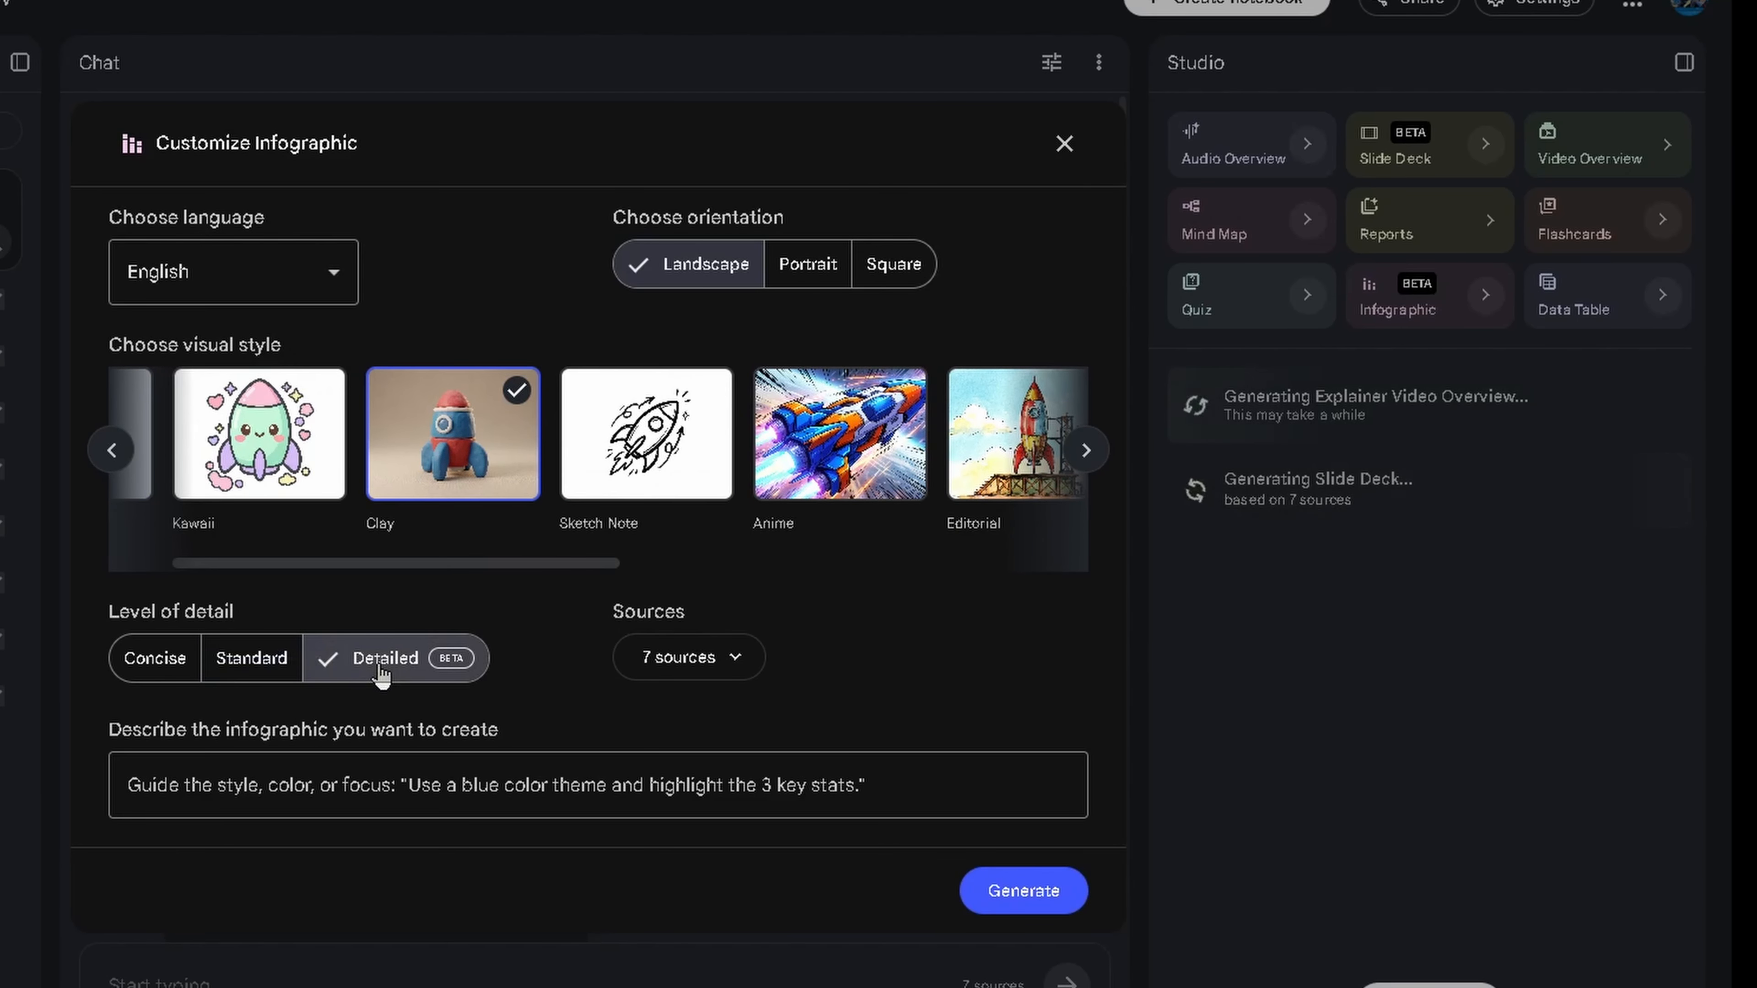
pyautogui.click(252, 672)
pyautogui.click(686, 661)
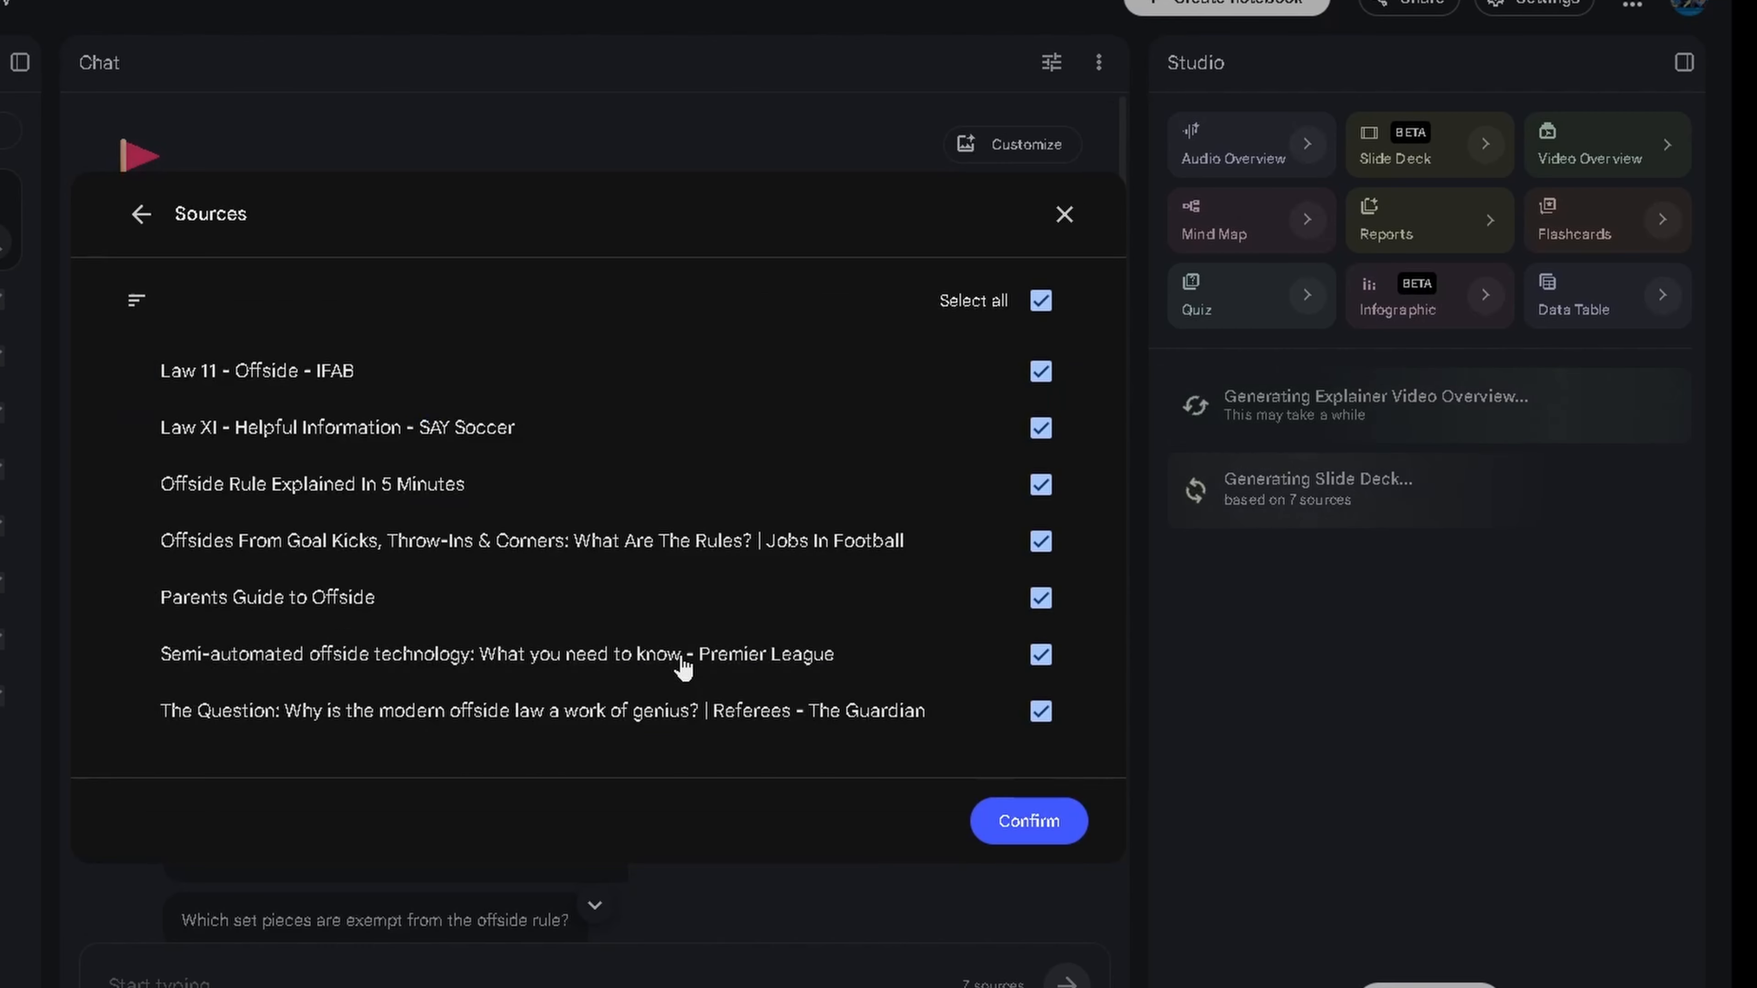
pyautogui.click(1071, 216)
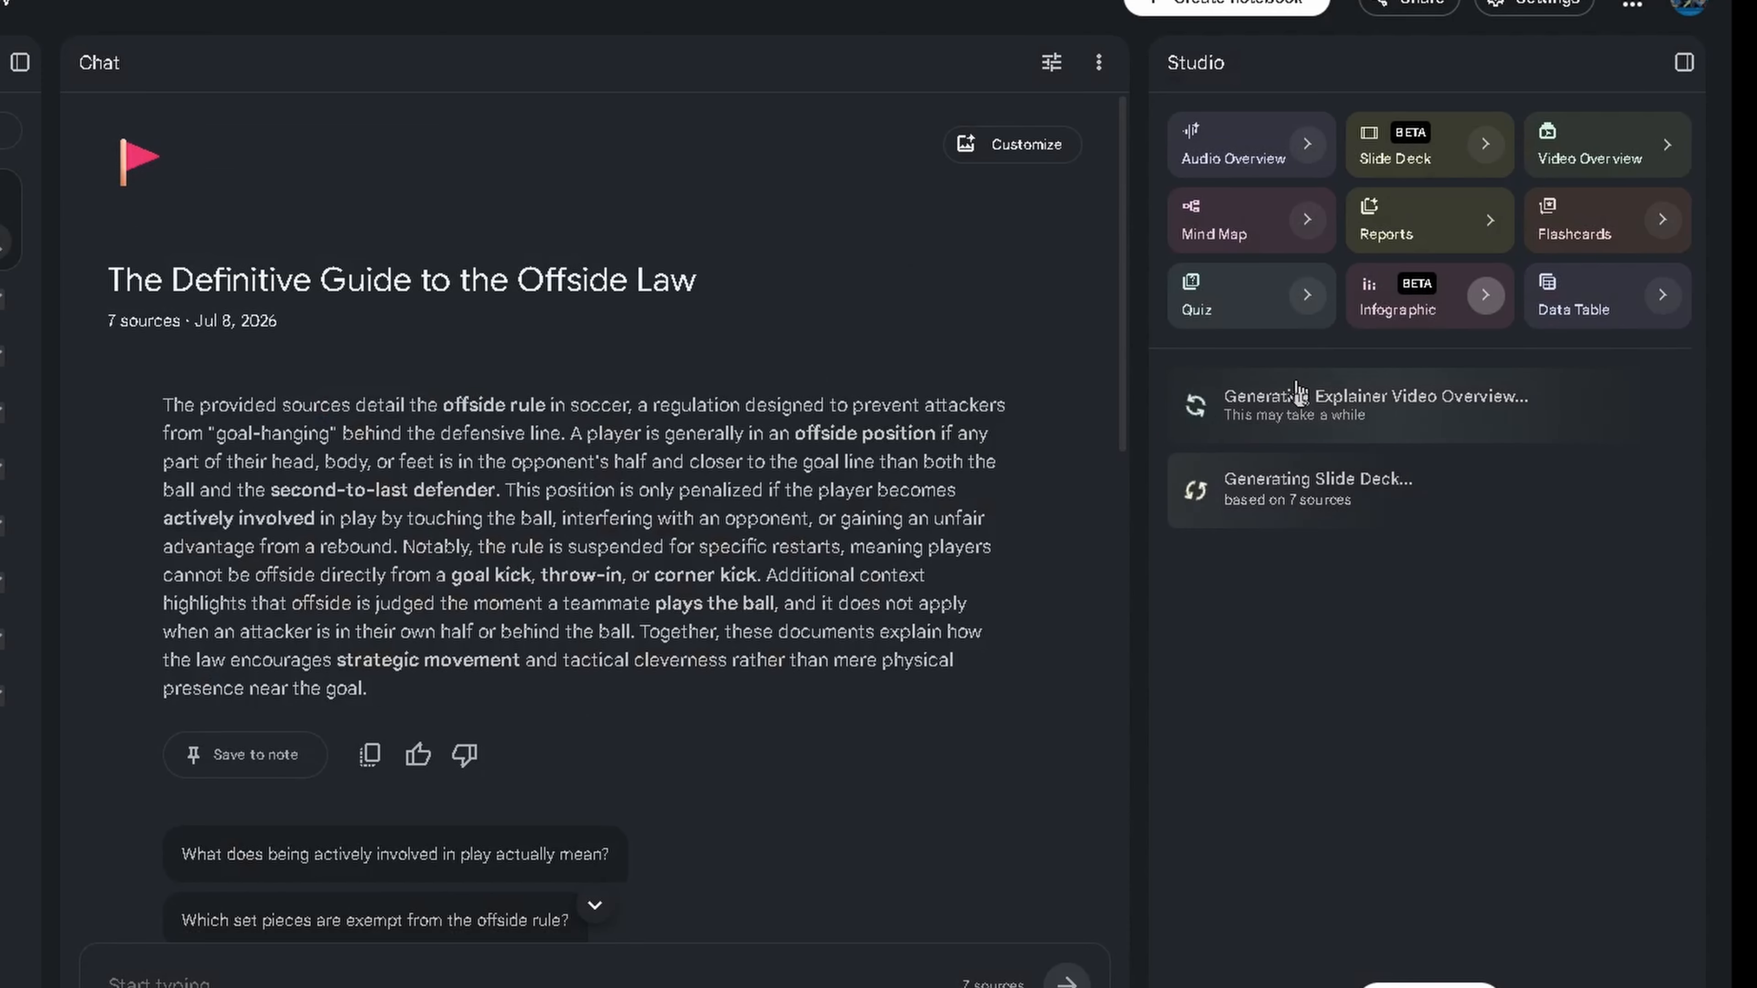
# Generate an English landscape infographic from all 7 sources in the Clay visual style with Standard level of detail.
pyautogui.click(1485, 296)
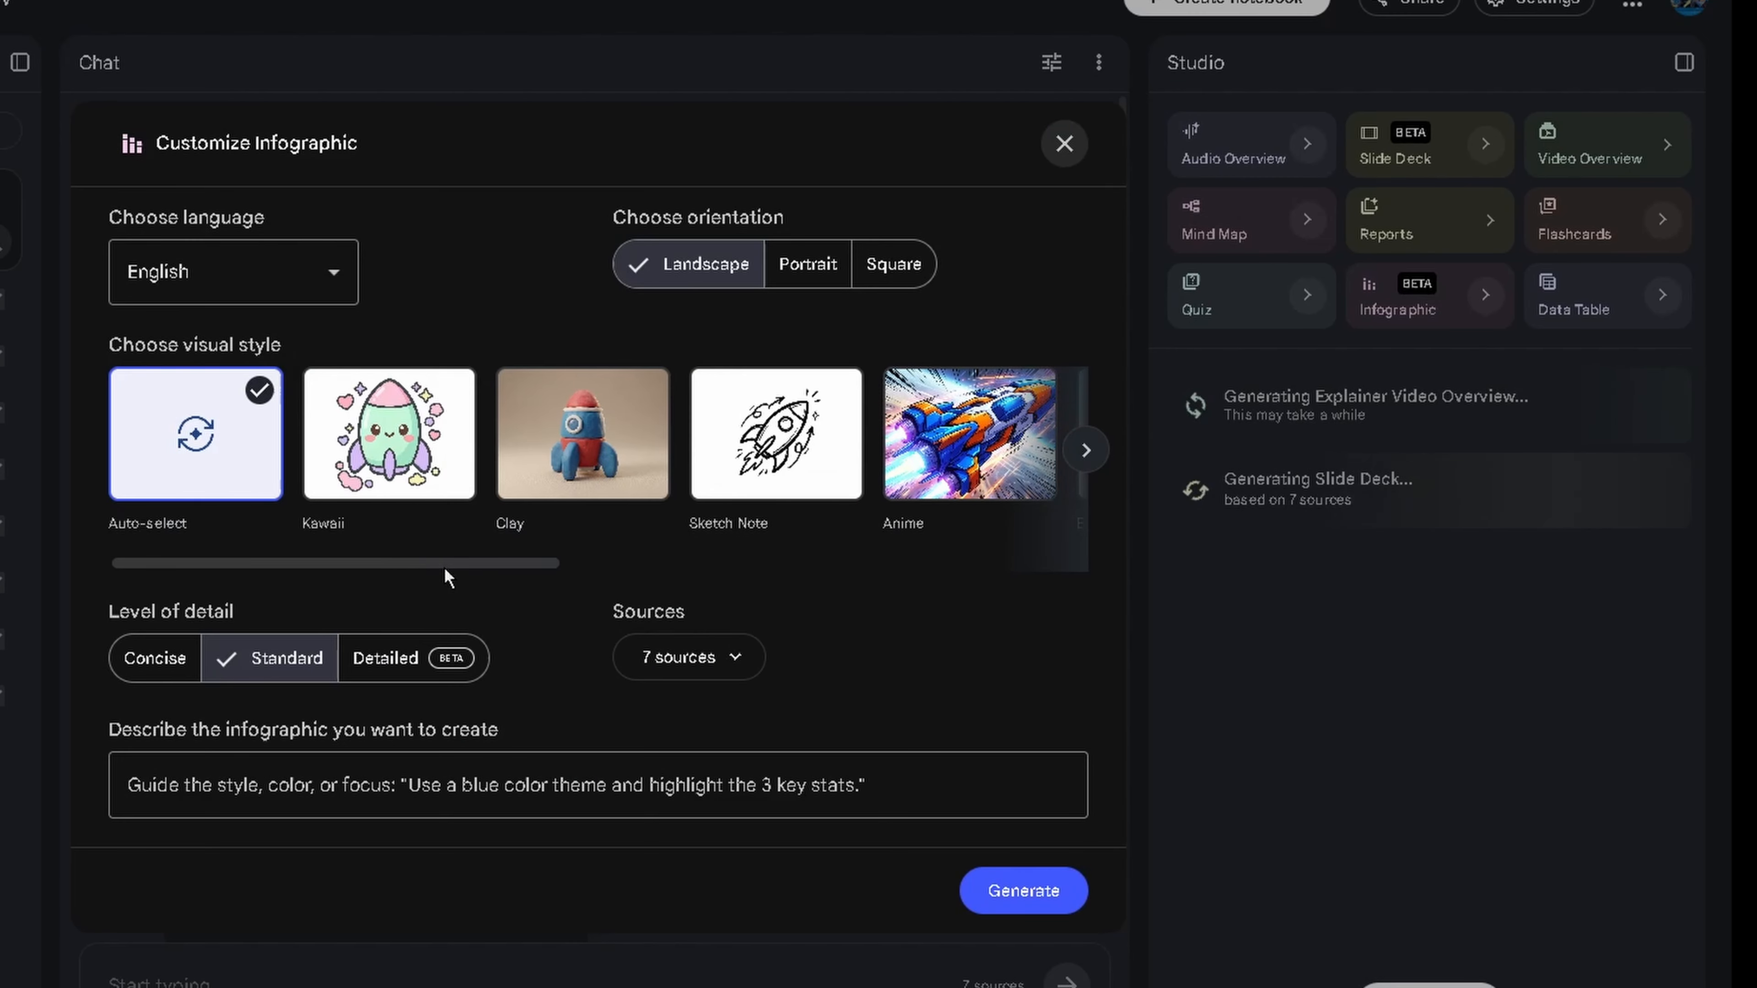
pyautogui.moveTo(443, 566); pyautogui.dragTo(241, 564)
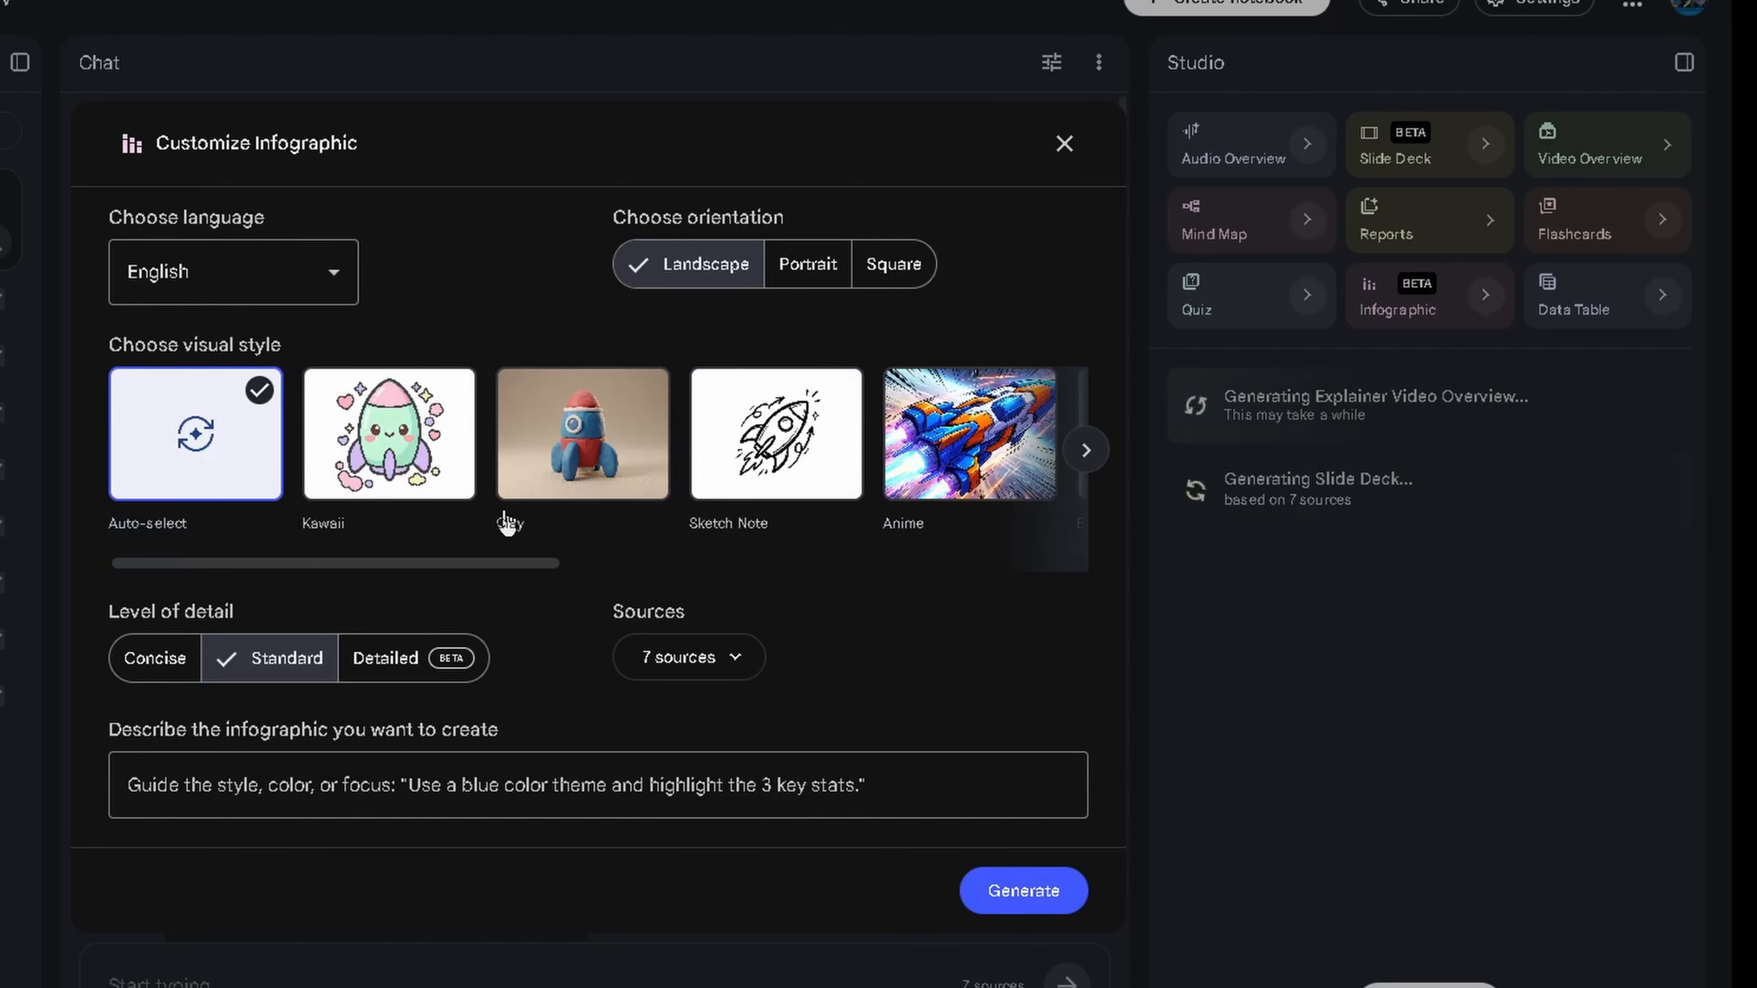
pyautogui.click(598, 484)
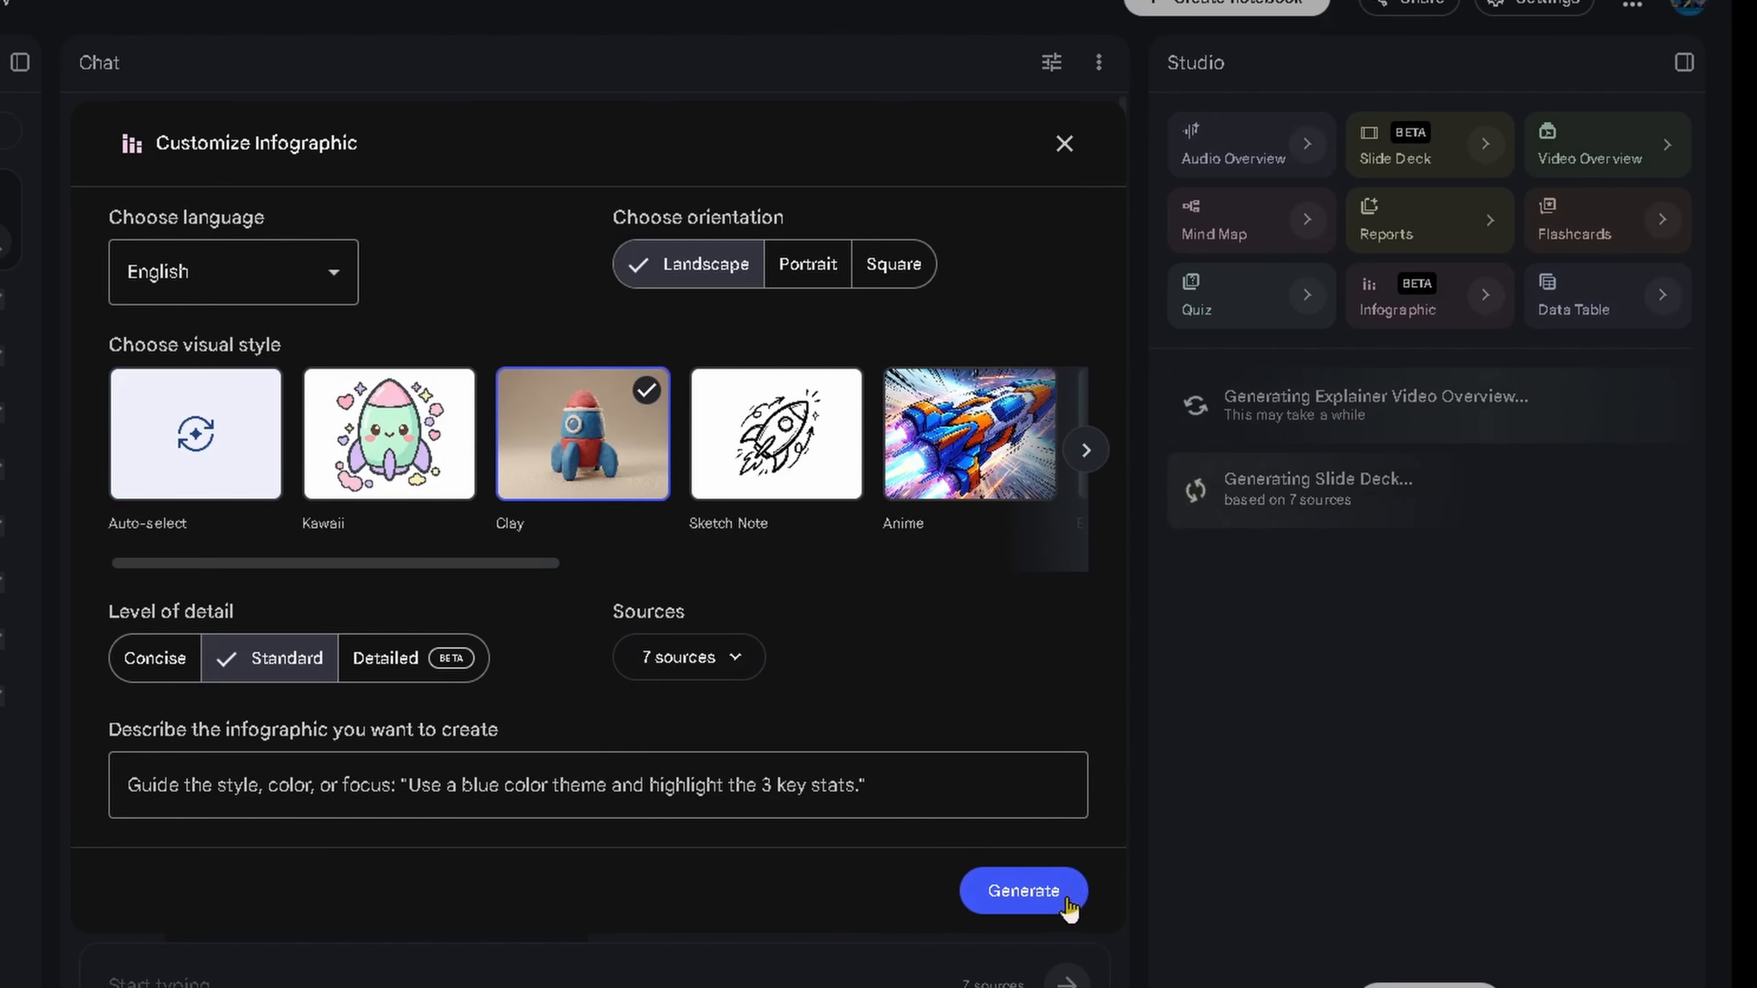
pyautogui.click(1024, 892)
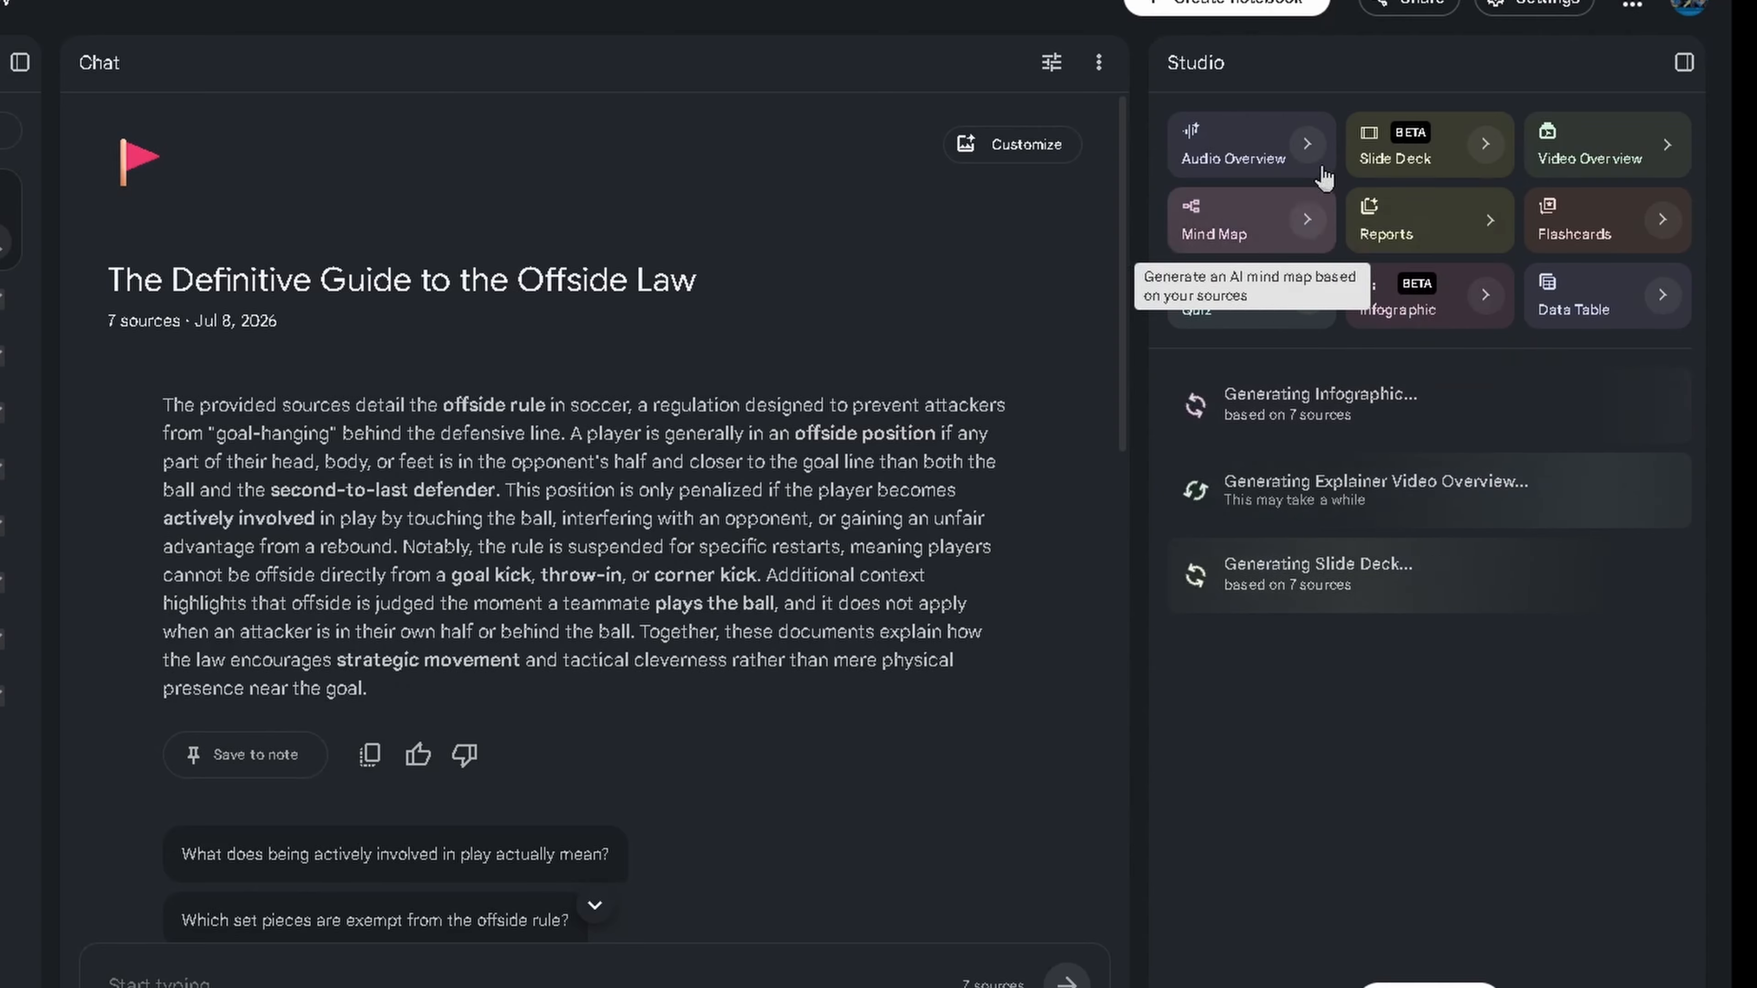
# Generate an English Audio Overview in the Brief format from all 7 sources, leaving the episode focus blank.
pyautogui.click(1309, 145)
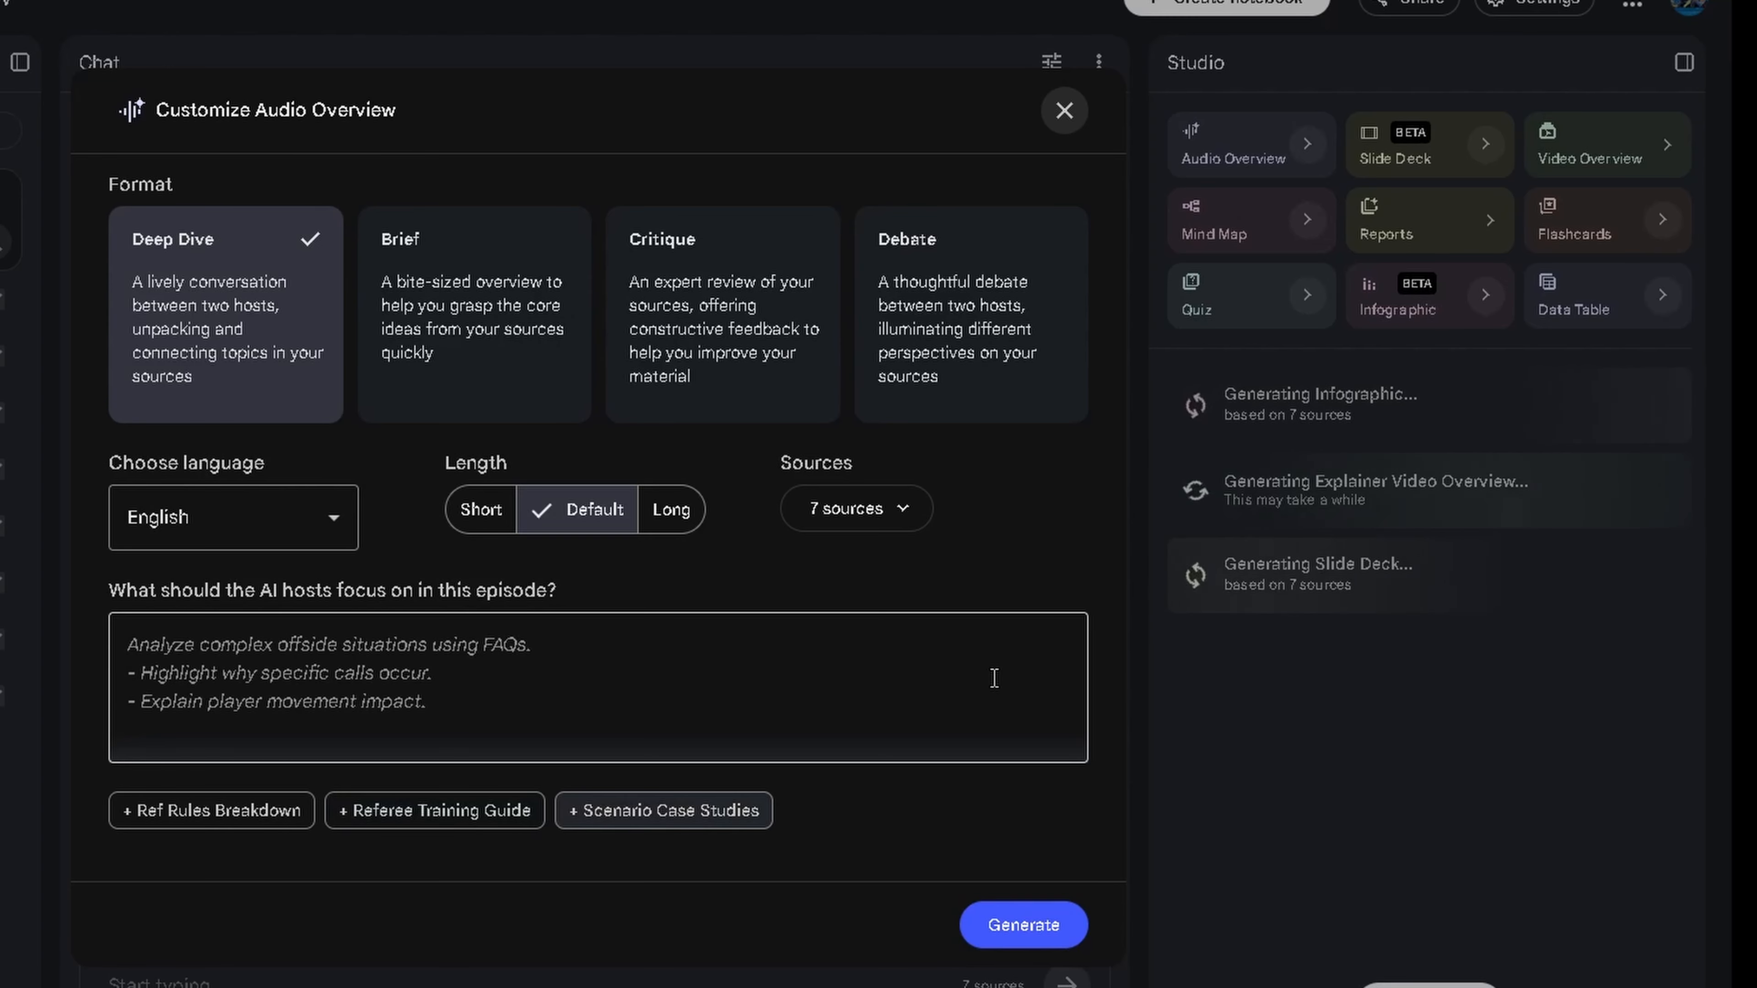
pyautogui.click(641, 754)
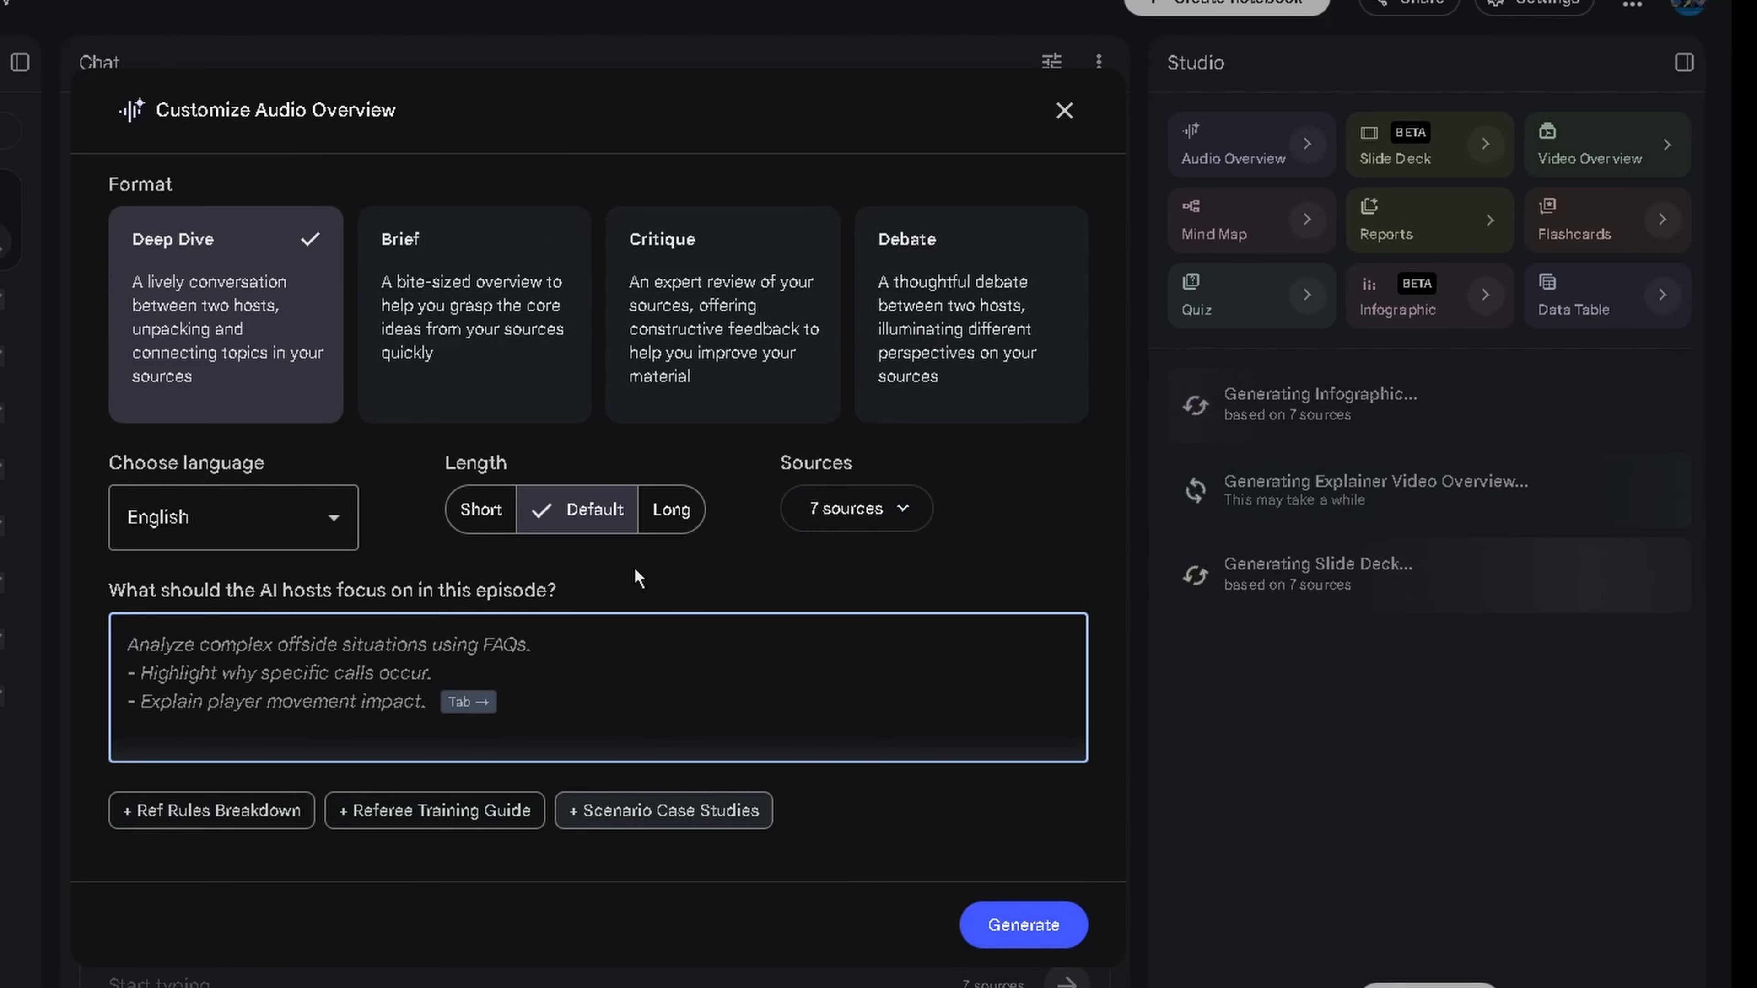
pyautogui.click(448, 297)
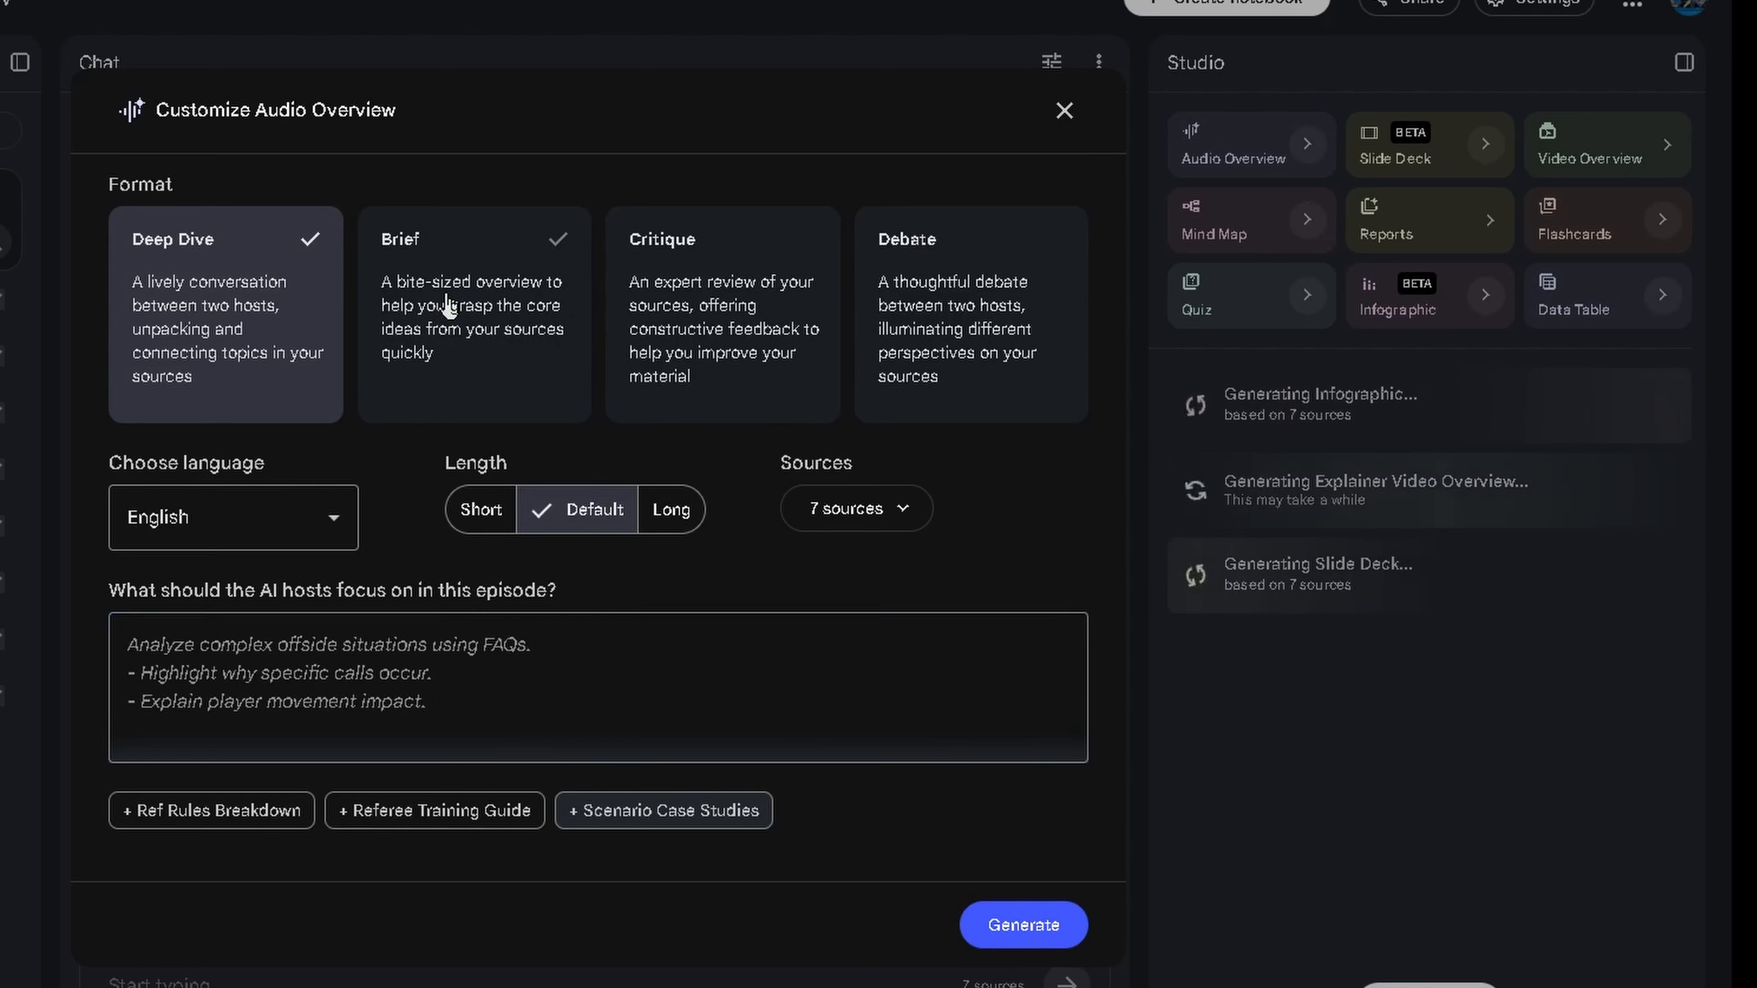
pyautogui.click(448, 305)
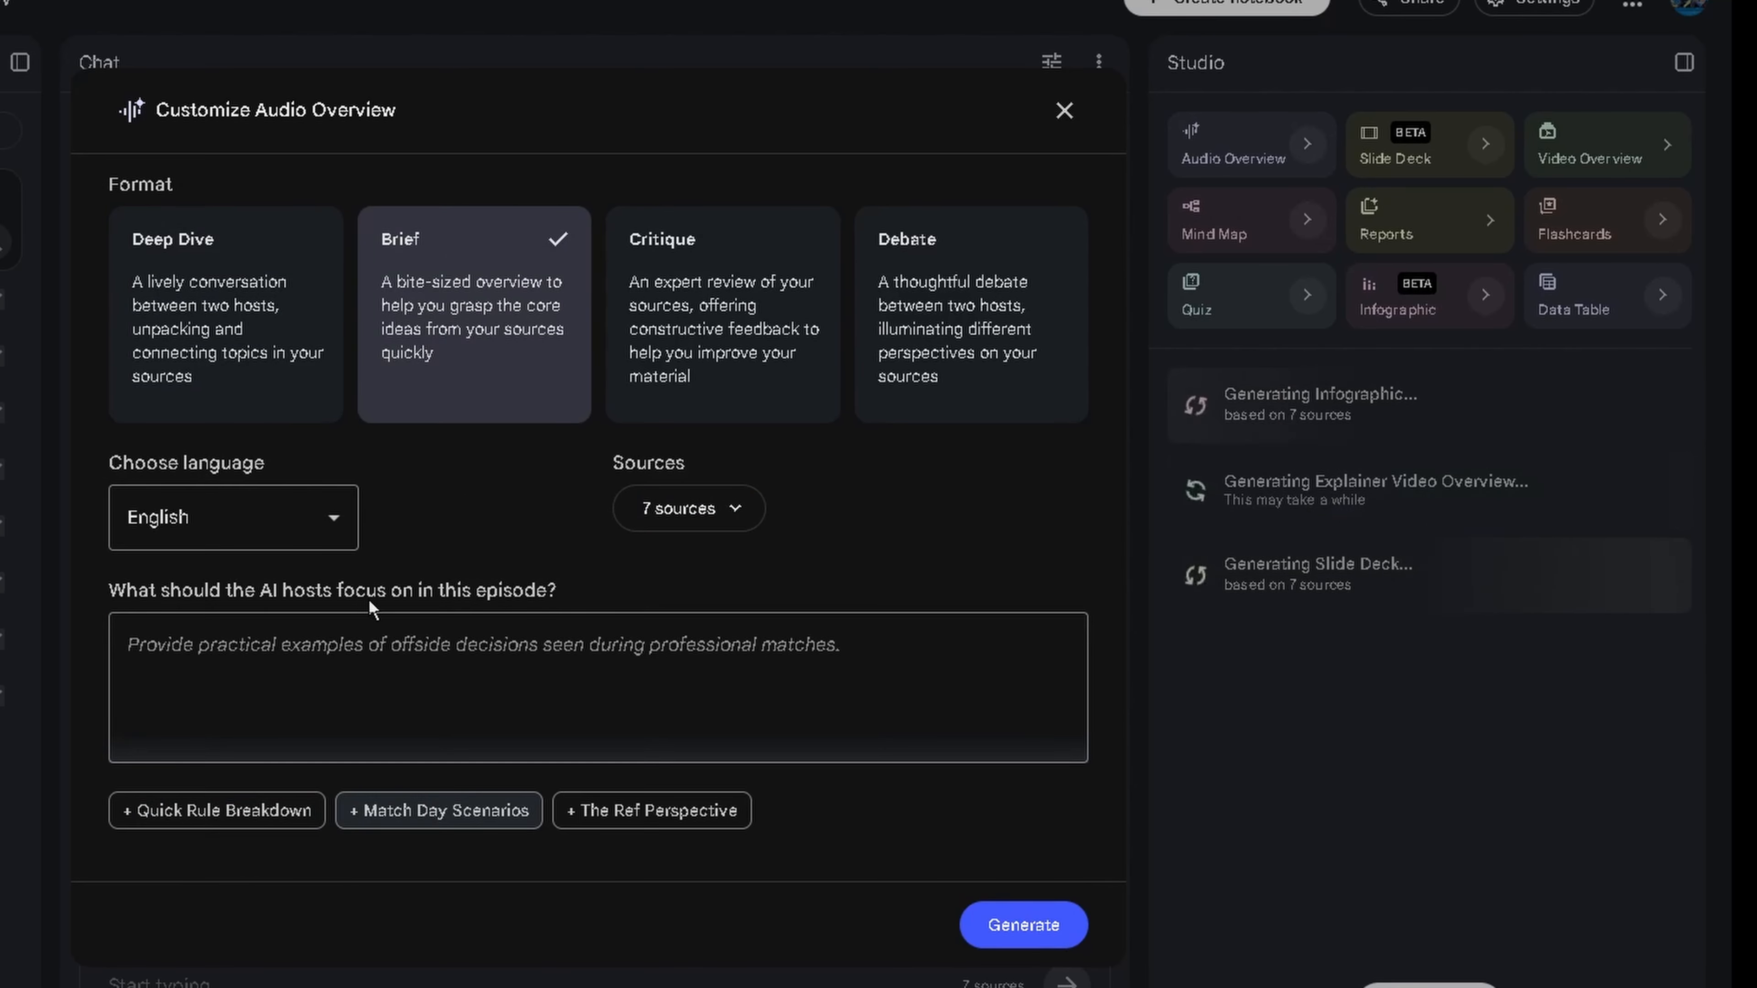
pyautogui.click(1026, 928)
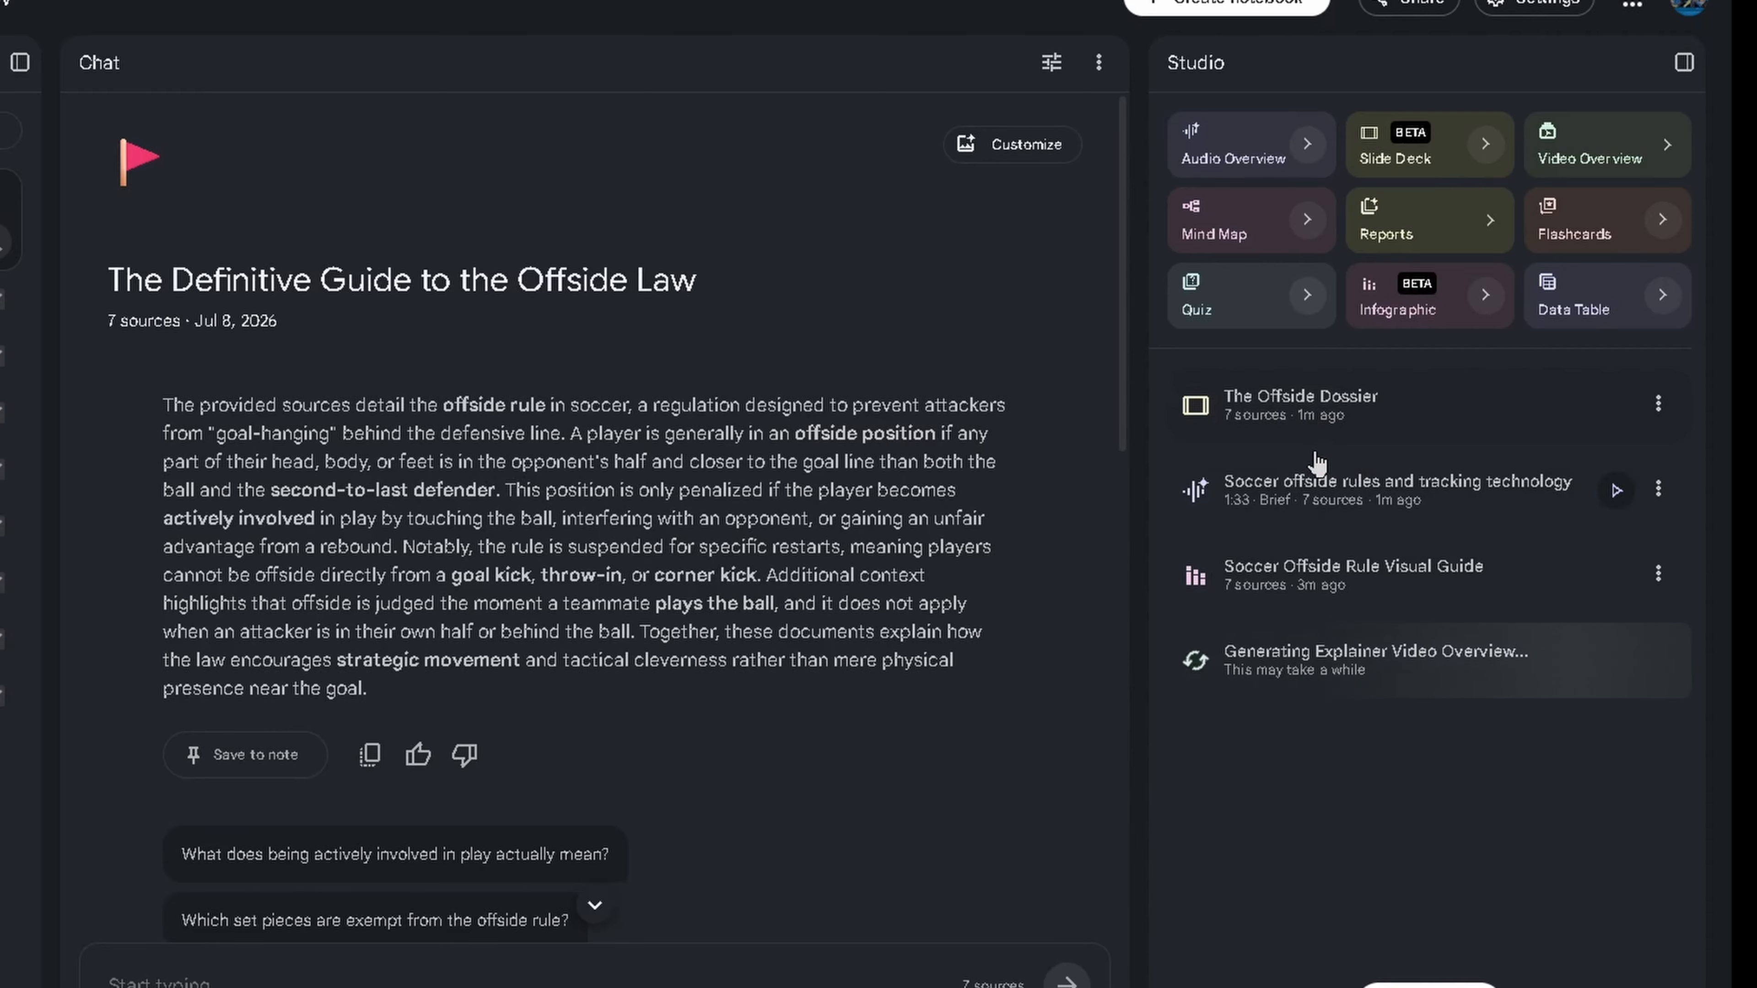
# Open the slide deck "The Offside Dossier", start its slideshow and page forward to the slide "The Anatomy of Position".
pyautogui.click(1658, 403)
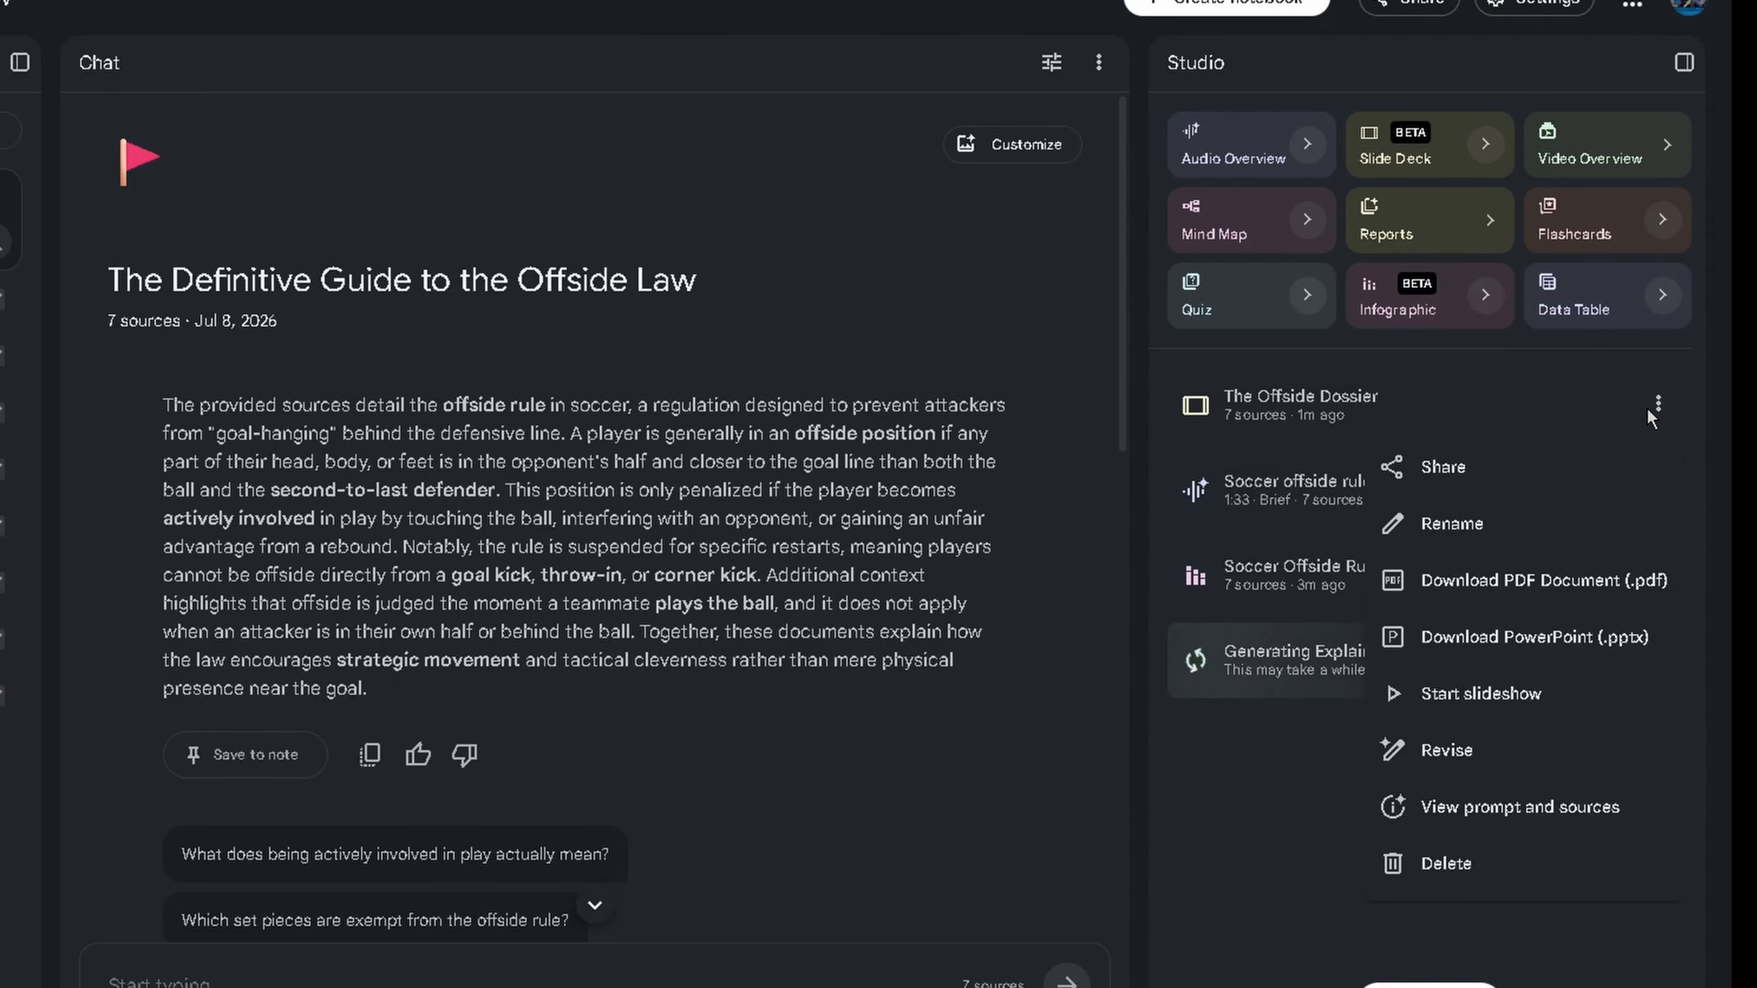
pyautogui.click(1264, 424)
pyautogui.click(1265, 415)
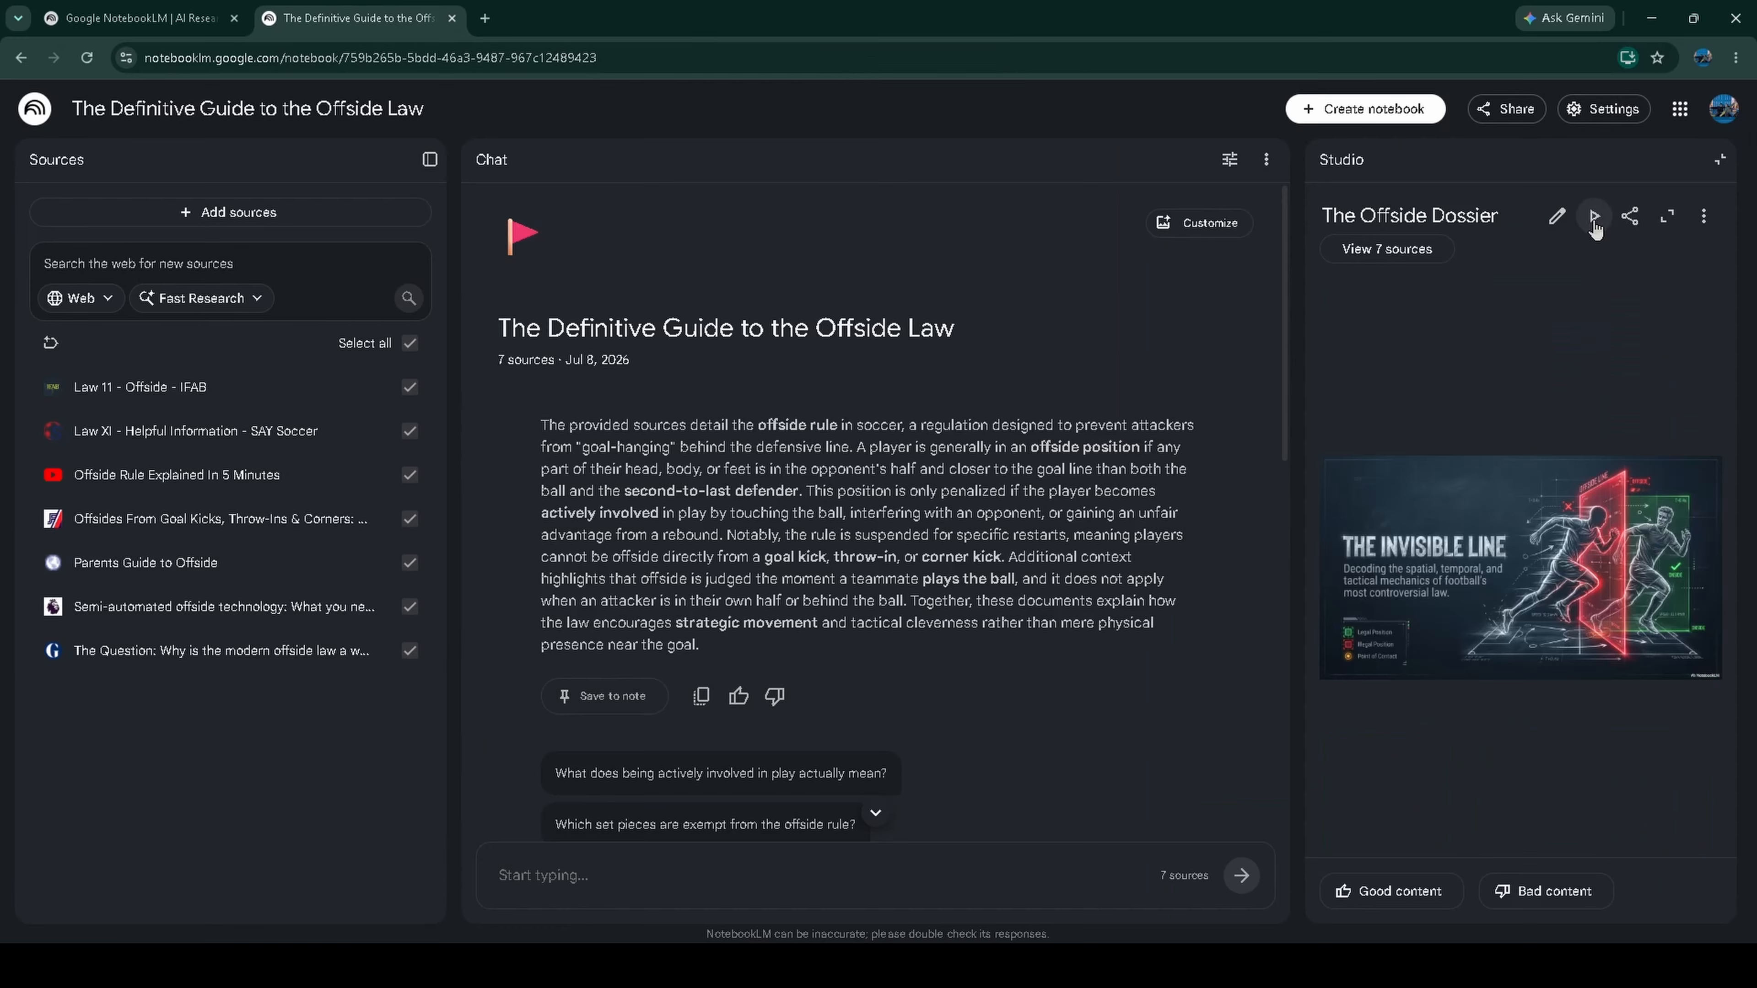
pyautogui.click(1593, 217)
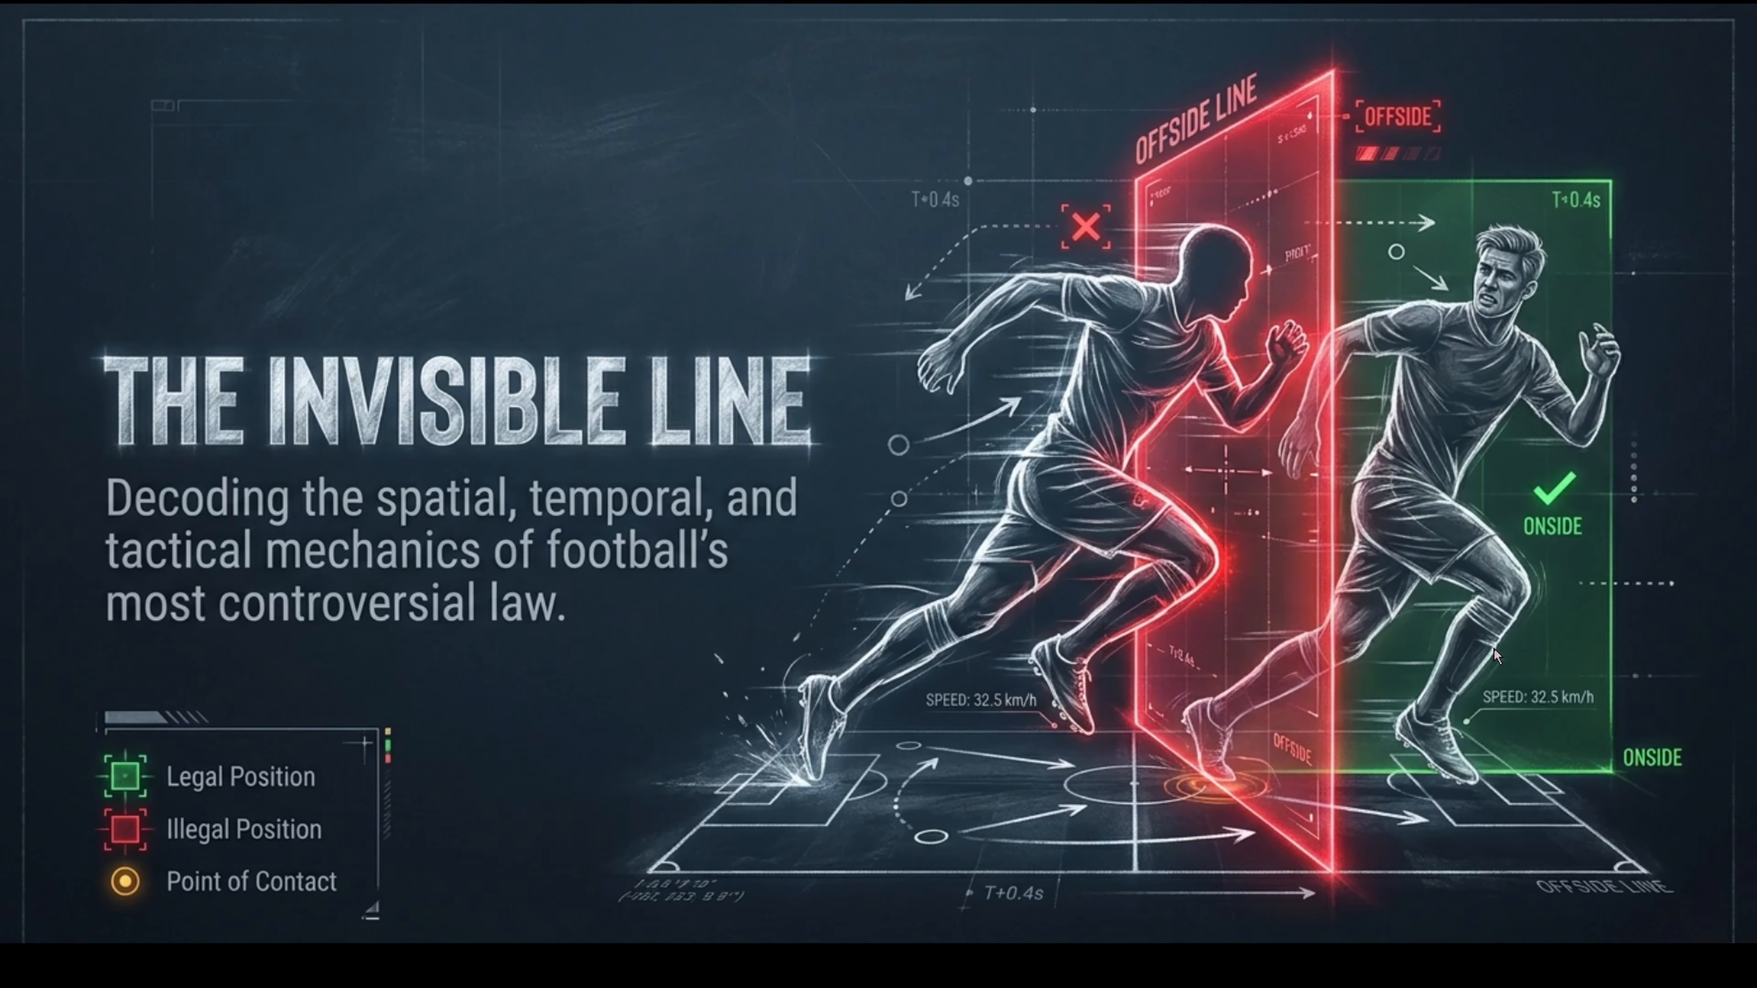
pyautogui.press('Right')
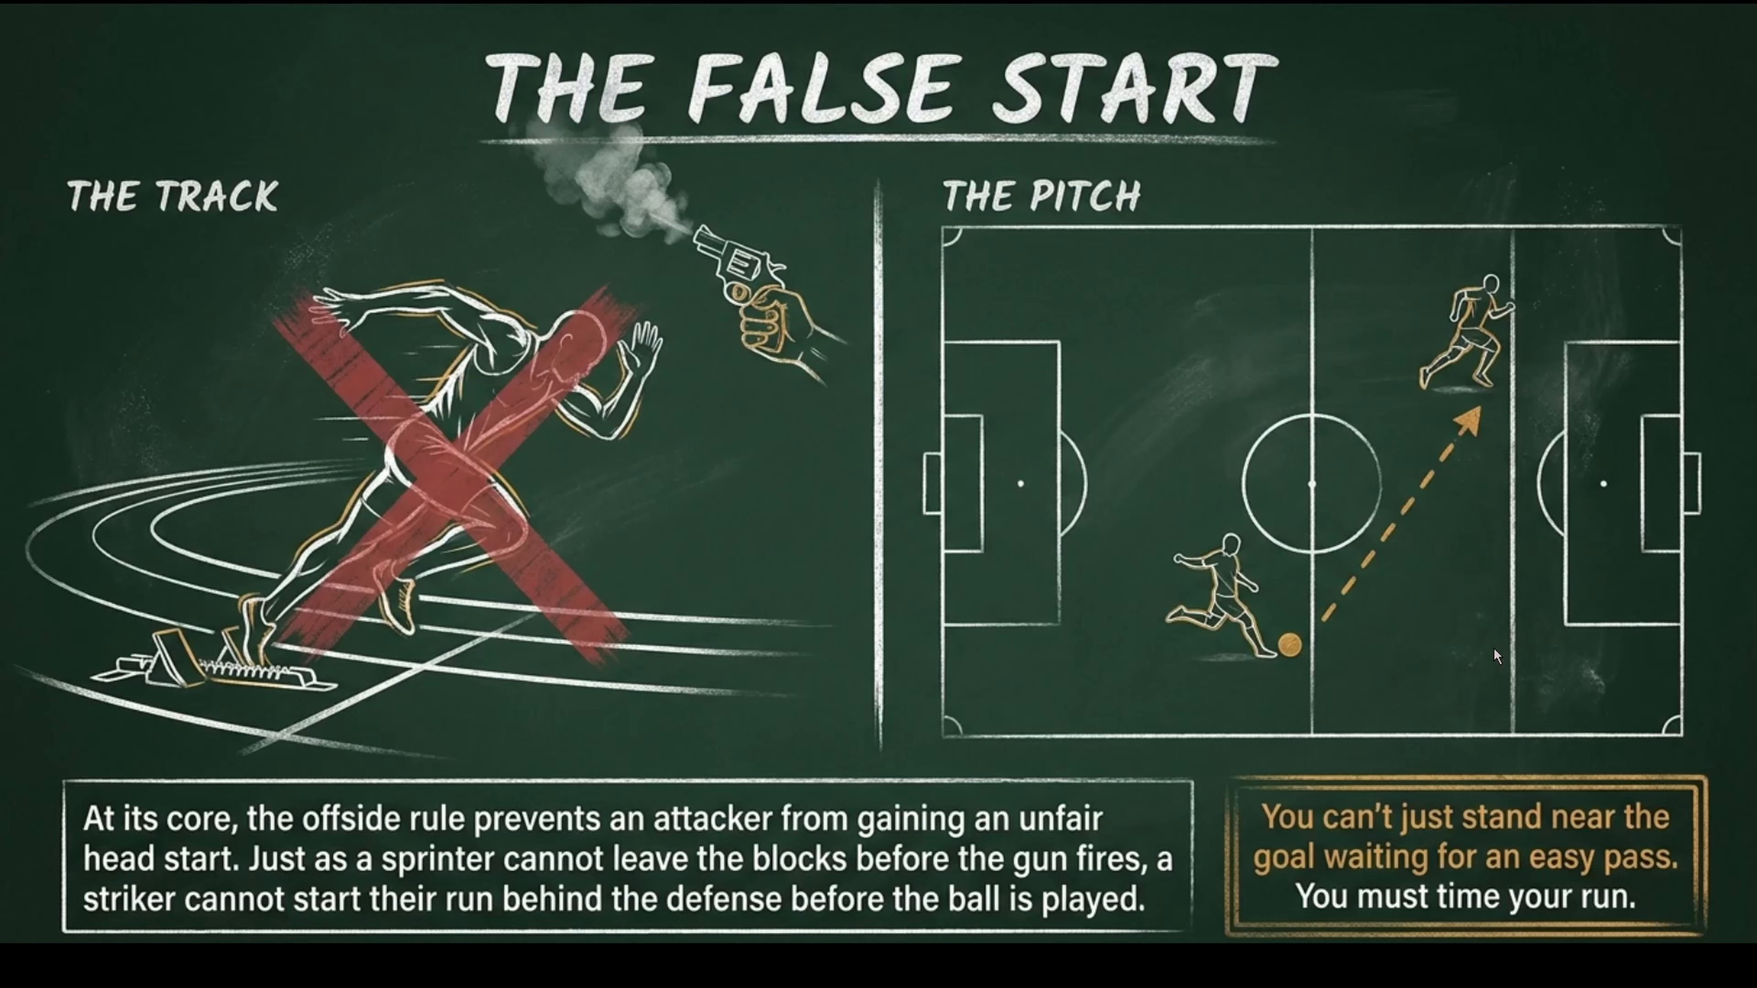
pyautogui.press('Right')
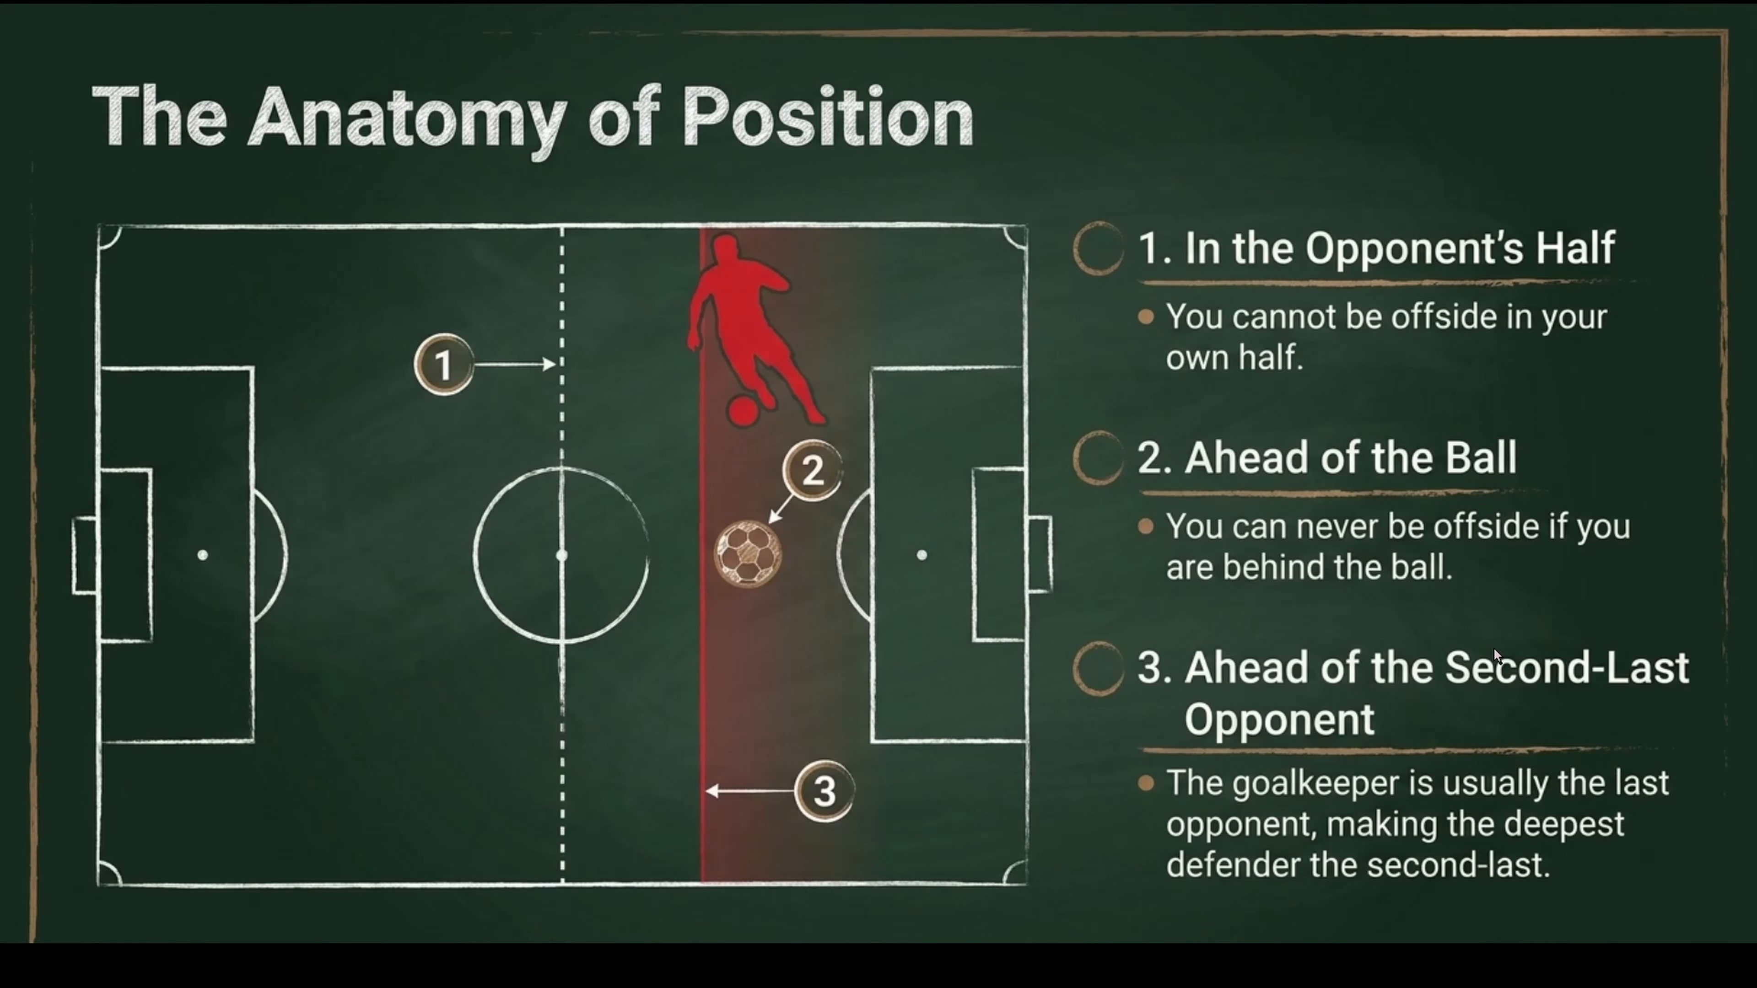